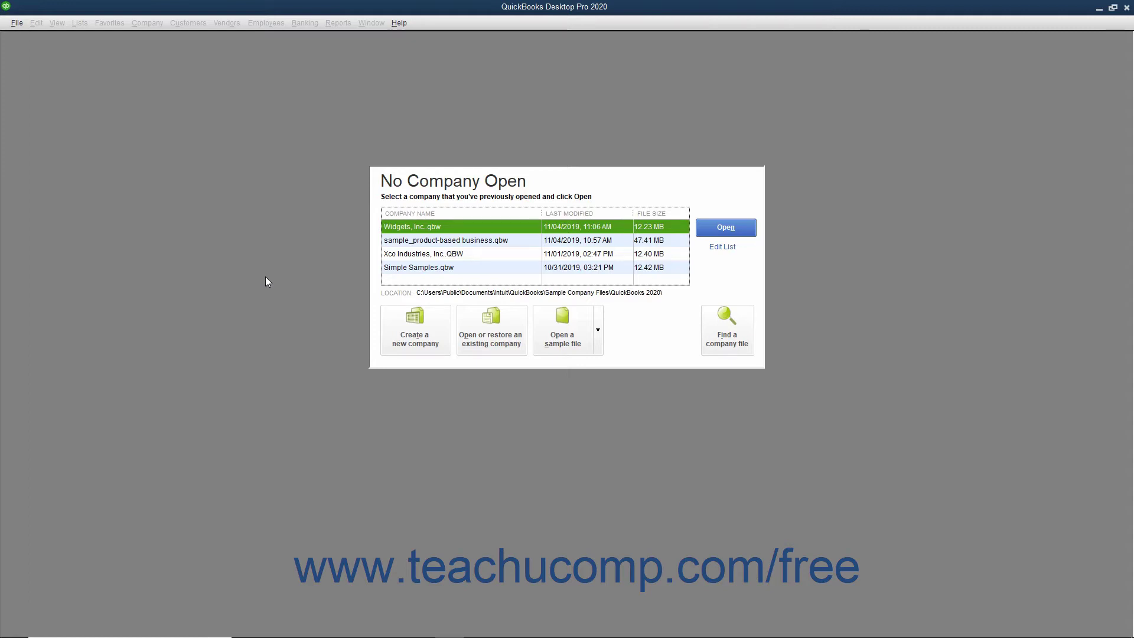
- Start a new company file for myself using the Advanced Setup option
{"action": "left_click", "coordinate": [17, 23]}
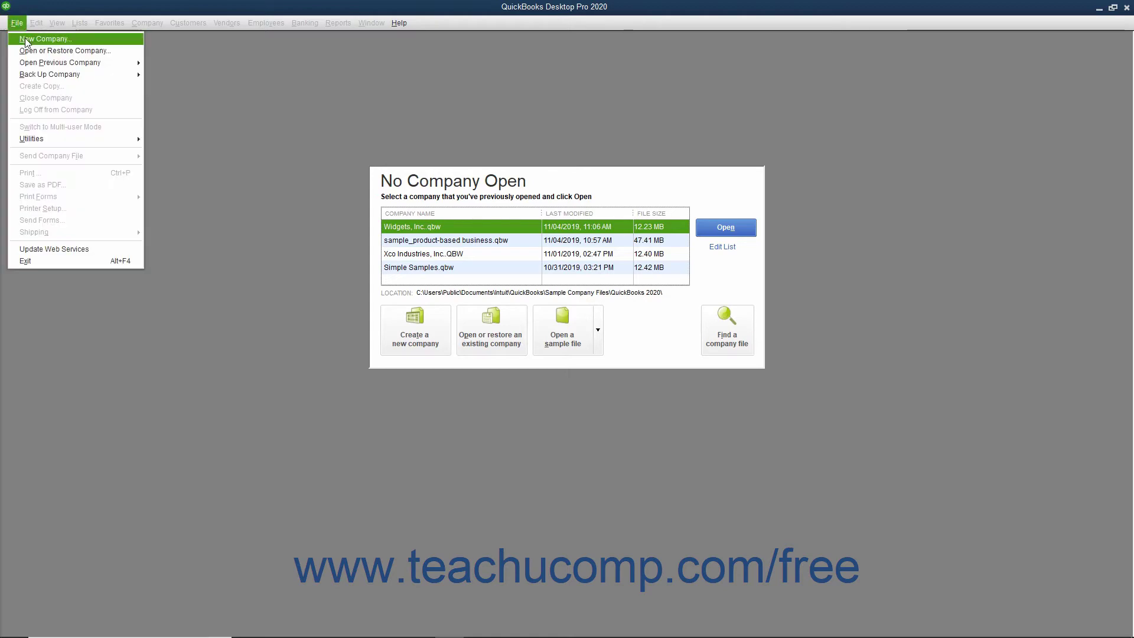
{"action": "left_click", "coordinate": [238, 132]}
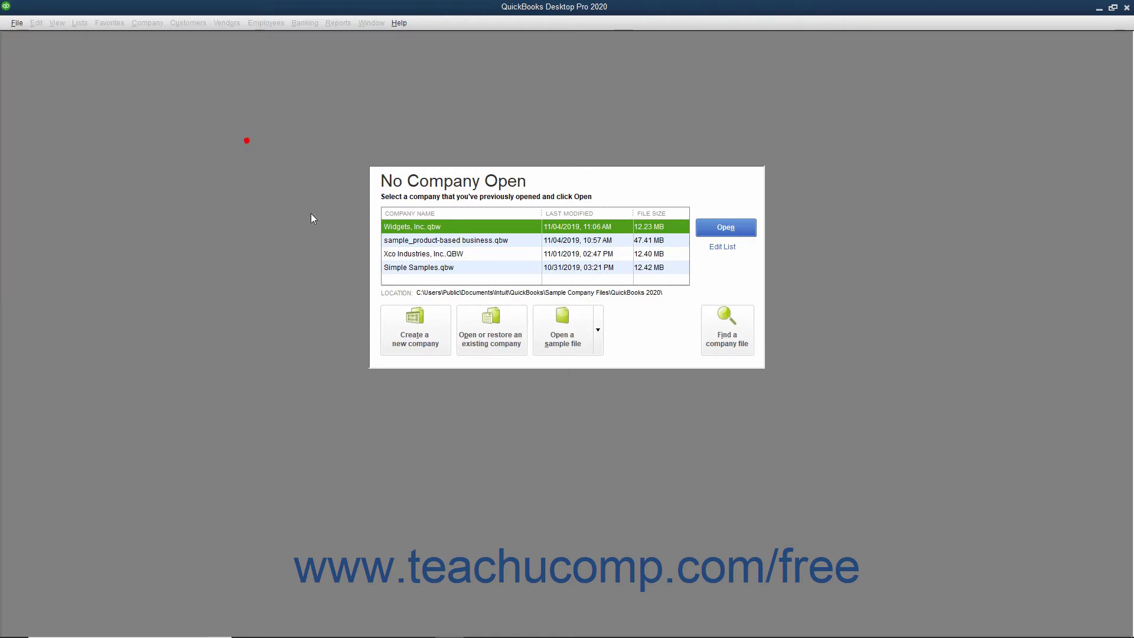
{"action": "left_click", "coordinate": [403, 335]}
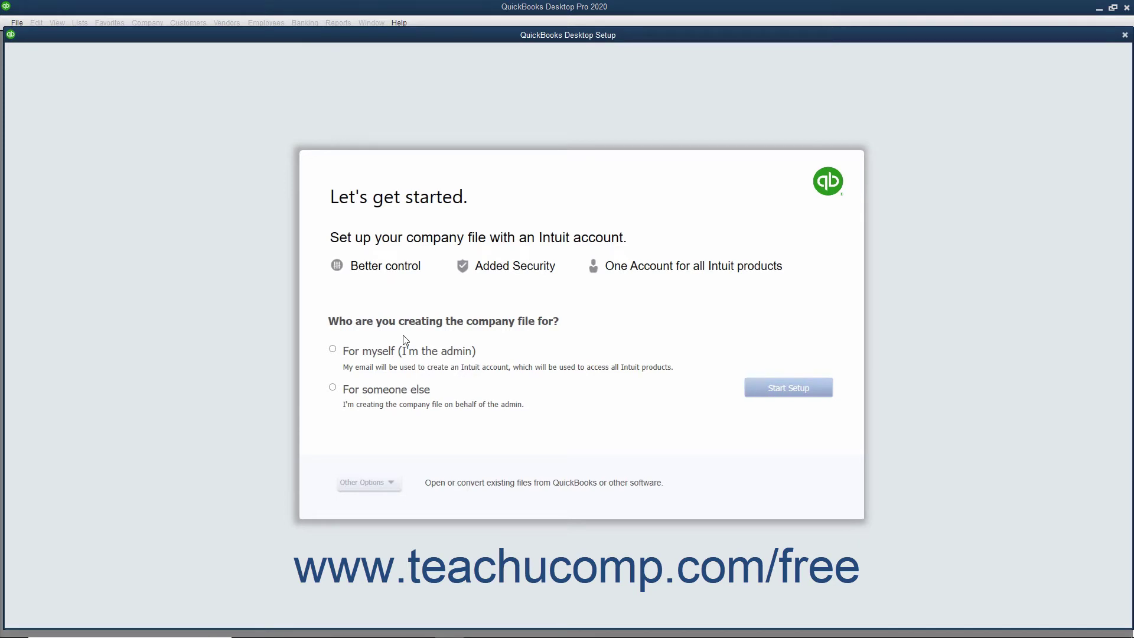
{"action": "left_click", "coordinate": [355, 351]}
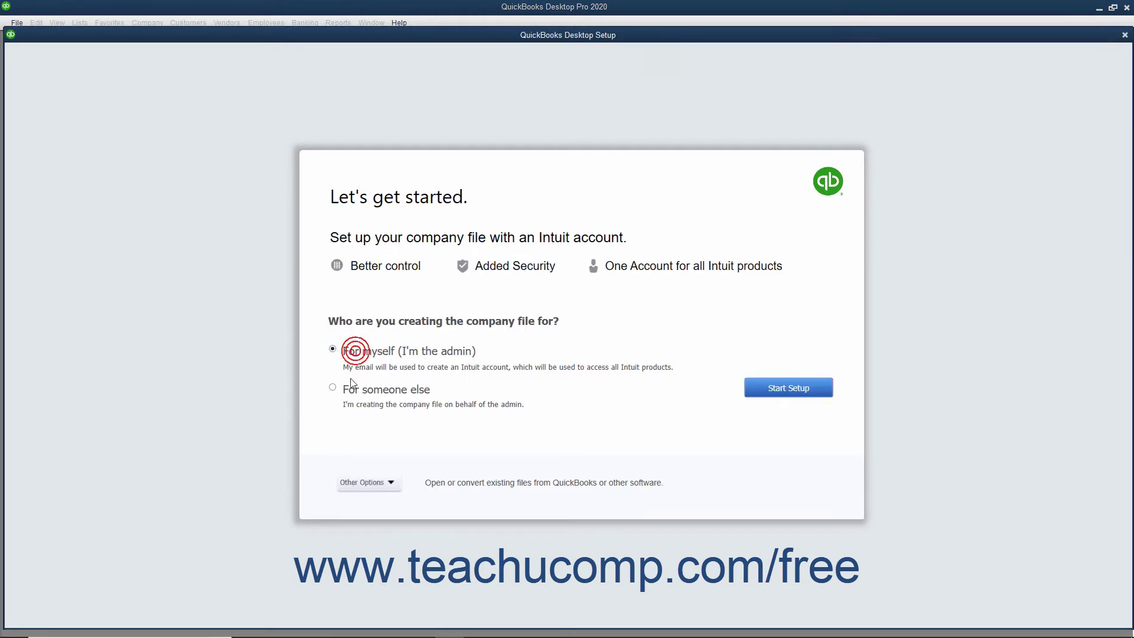
{"action": "left_click", "coordinate": [352, 389]}
{"action": "left_click", "coordinate": [357, 353]}
{"action": "left_click", "coordinate": [377, 484]}
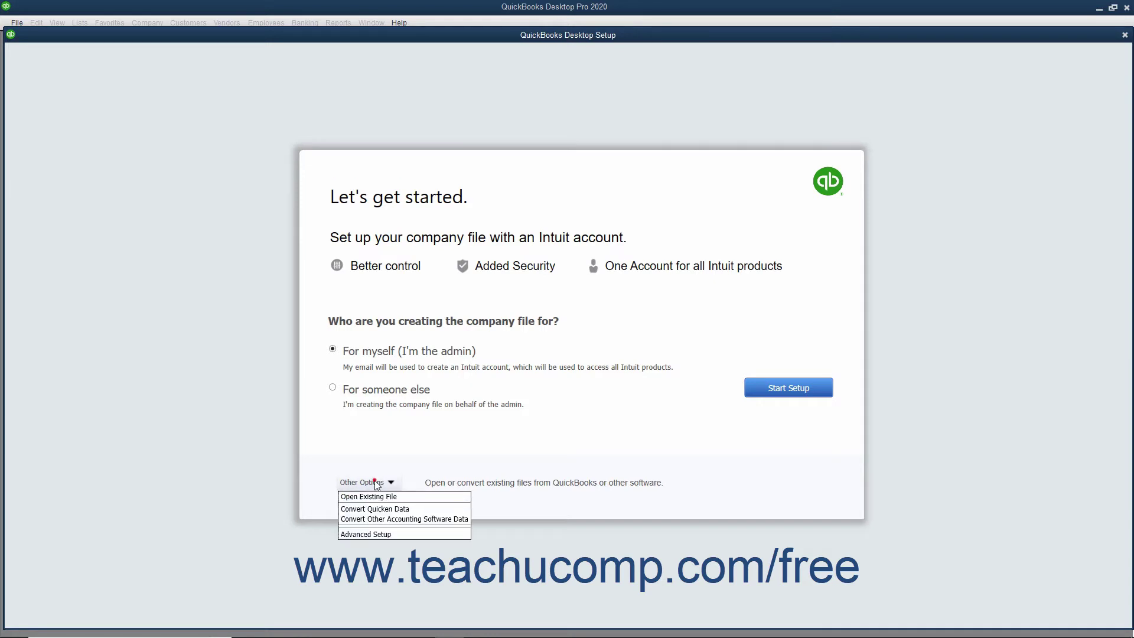
{"action": "left_click", "coordinate": [369, 532]}
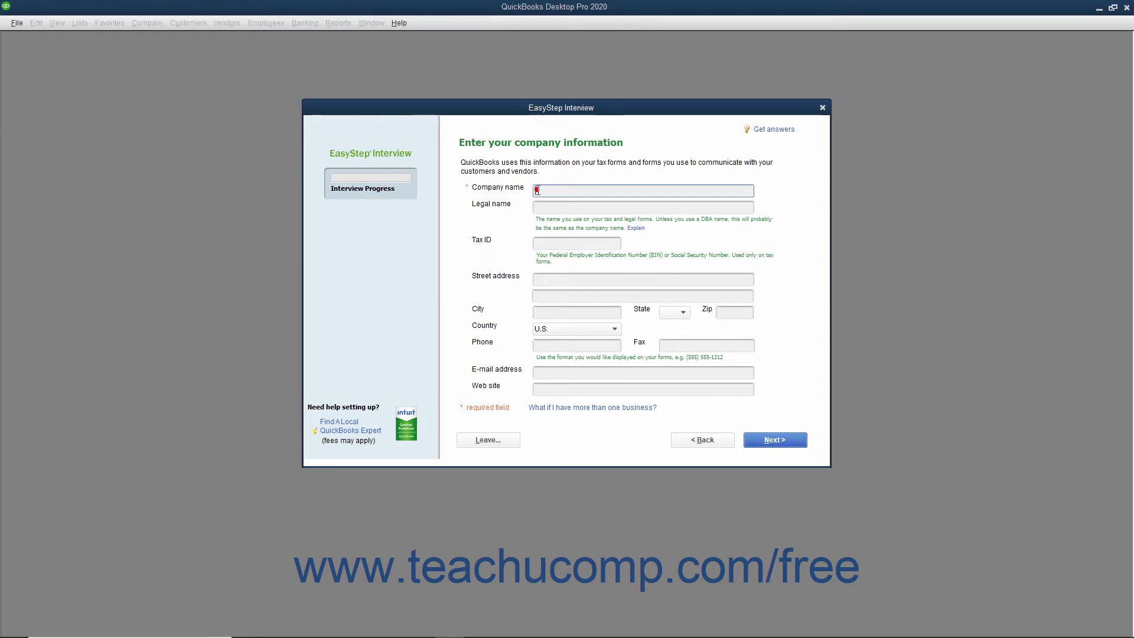
{"action": "type", "text": "Sample Company"}
- Enter Sample Company's name, legal name, tax ID and street address
{"action": "key", "text": "Tab"}
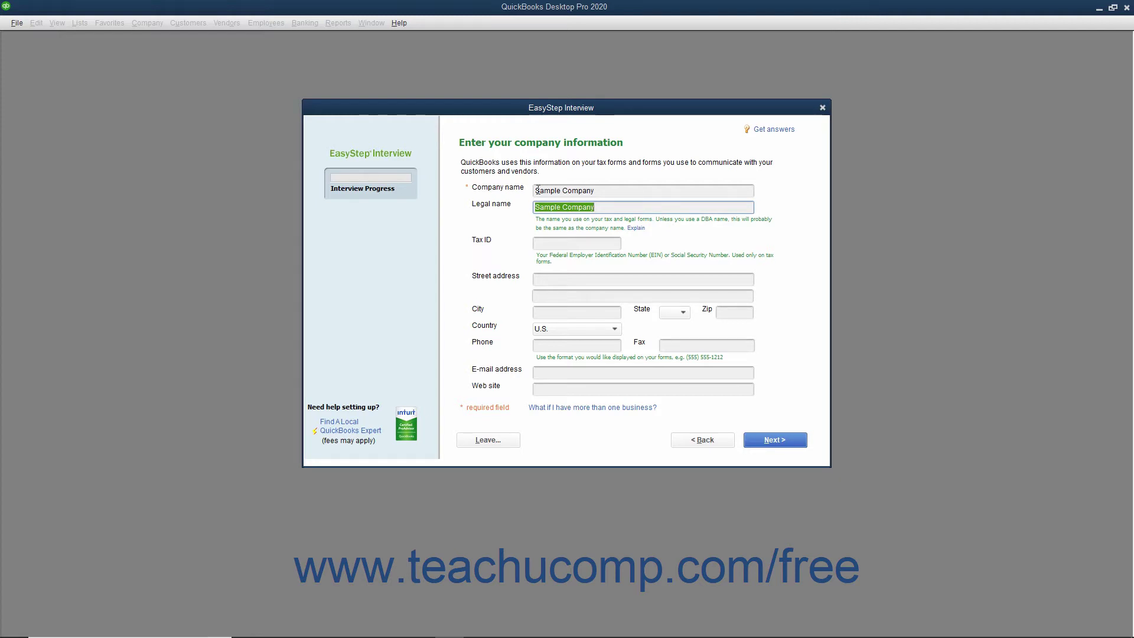
{"action": "key", "text": "Tab"}
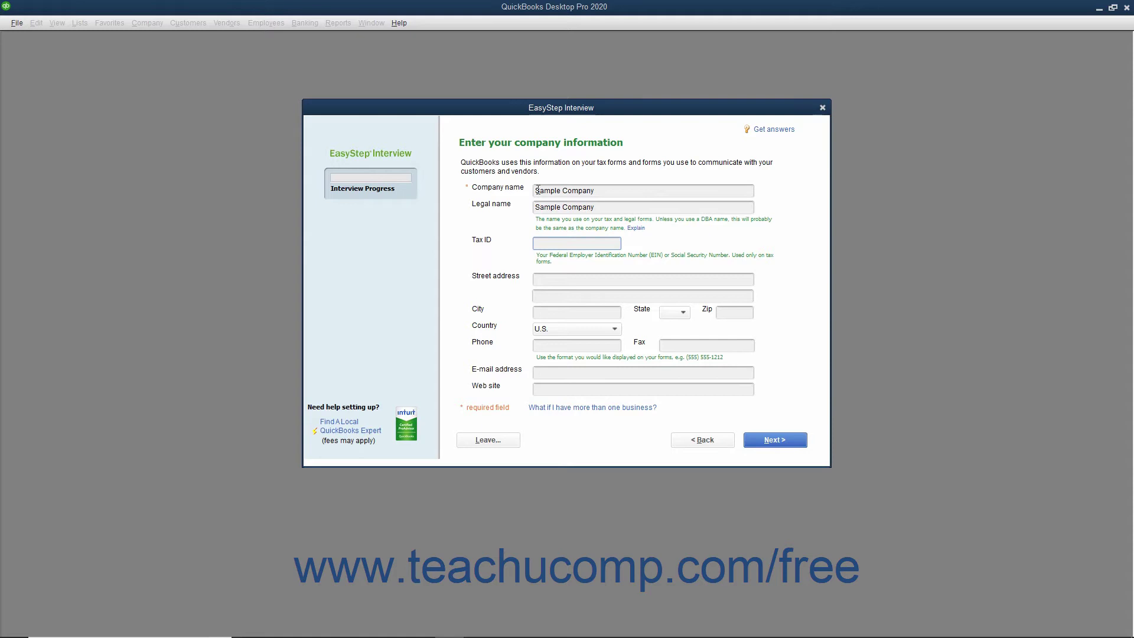
{"action": "key", "text": "Tab"}
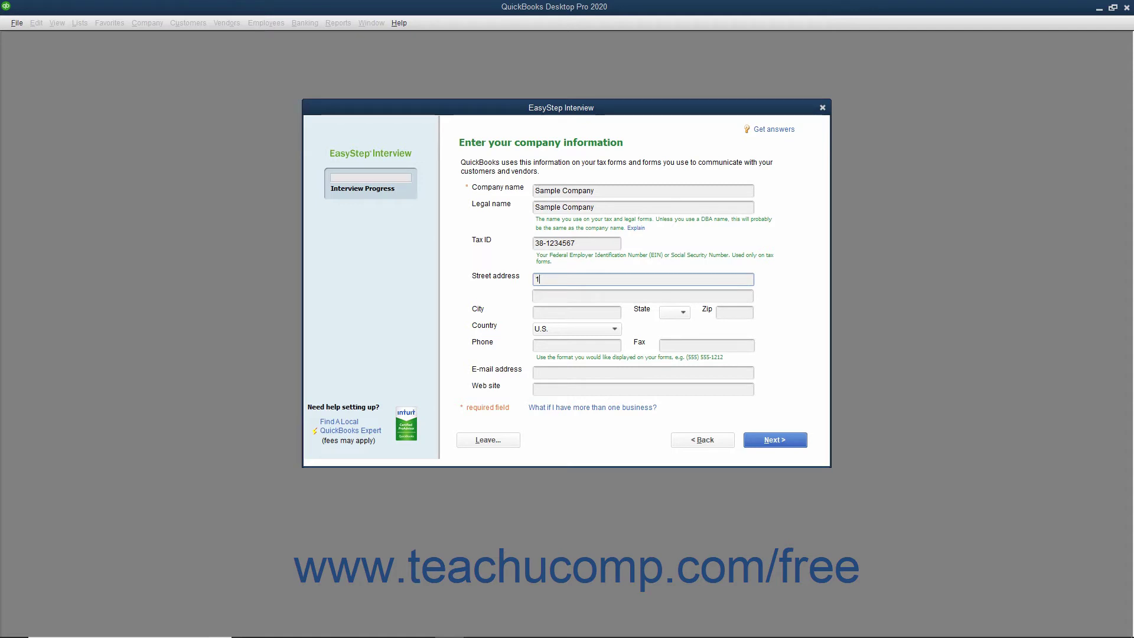
{"action": "type", "text": "23 Simple St."}
{"action": "key", "text": "Tab"}
{"action": "key", "text": "Tab"}
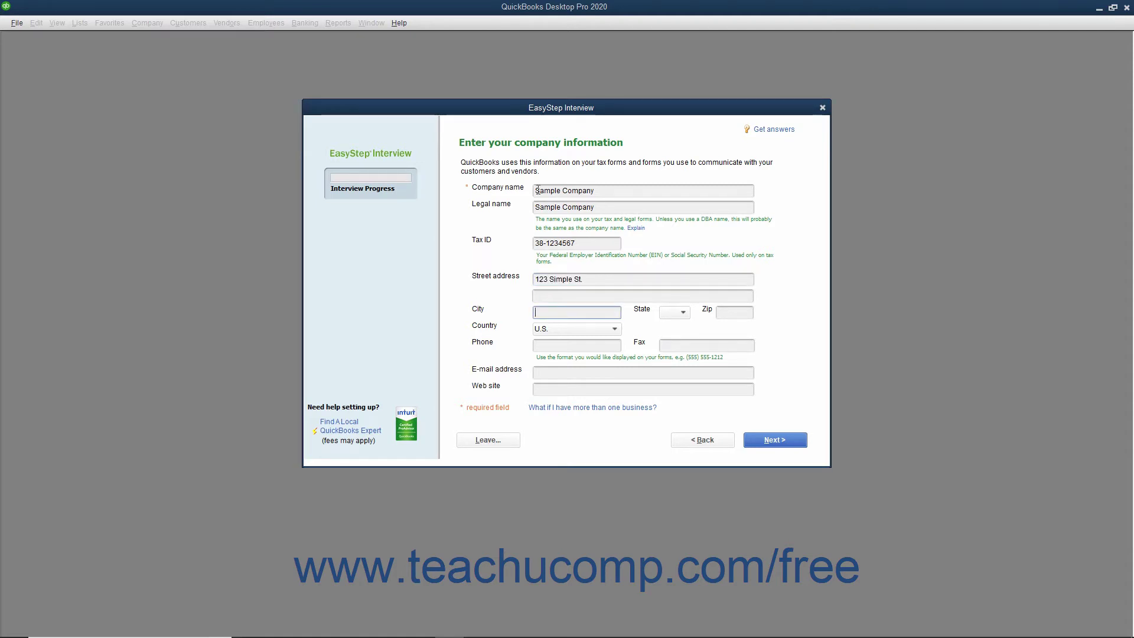
{"action": "type", "text": "Anytown"}
- Enter city Anytown, state MI, zip and phone, skip e-mail, and continue
{"action": "left_click", "coordinate": [677, 312]}
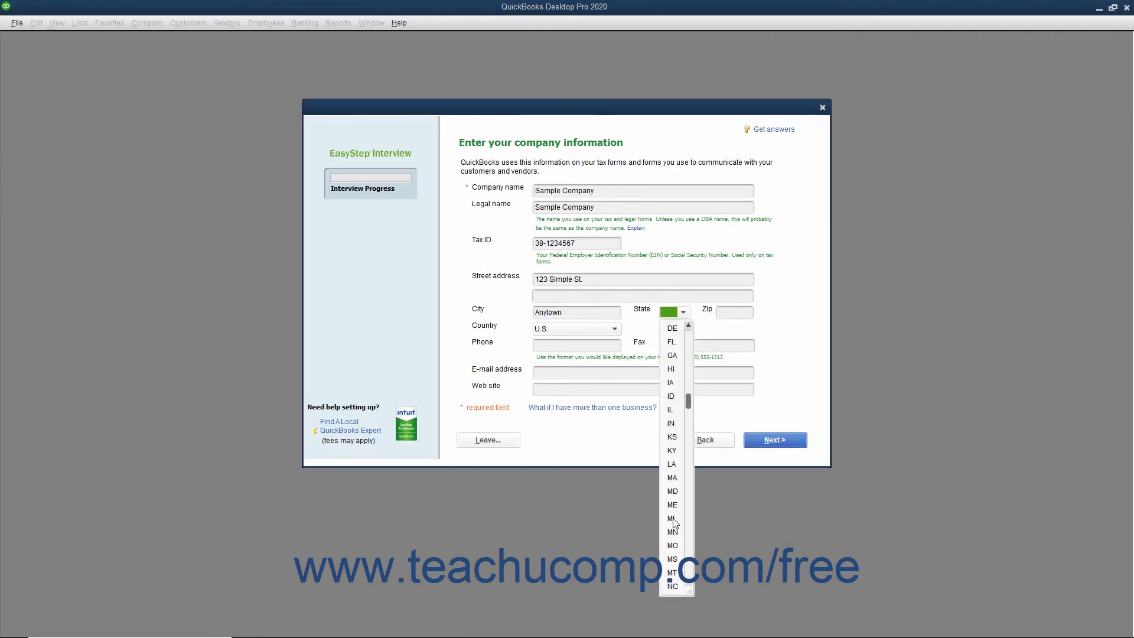
{"action": "left_click", "coordinate": [671, 517]}
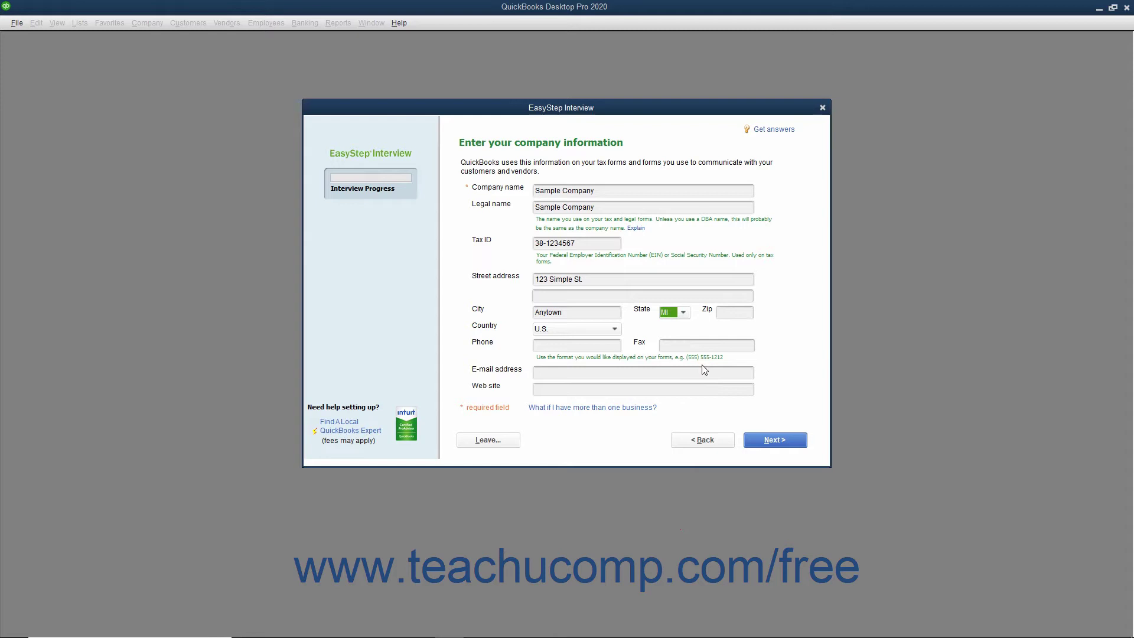
{"action": "key", "text": "Tab"}
{"action": "type", "text": "48000"}
{"action": "key", "text": "Tab"}
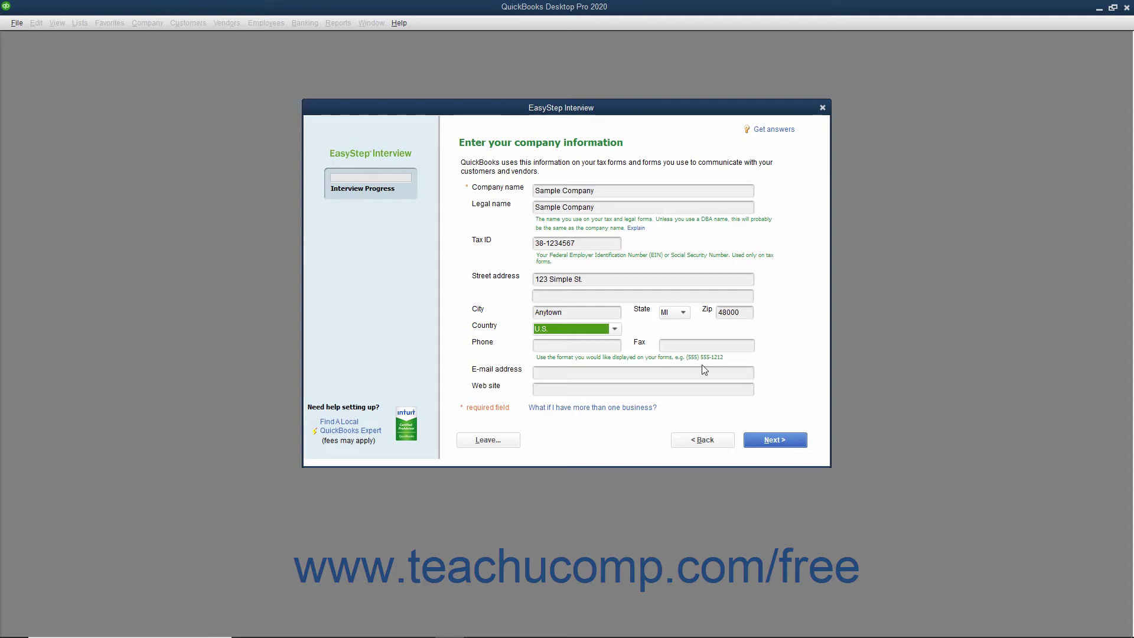
{"action": "key", "text": "Tab"}
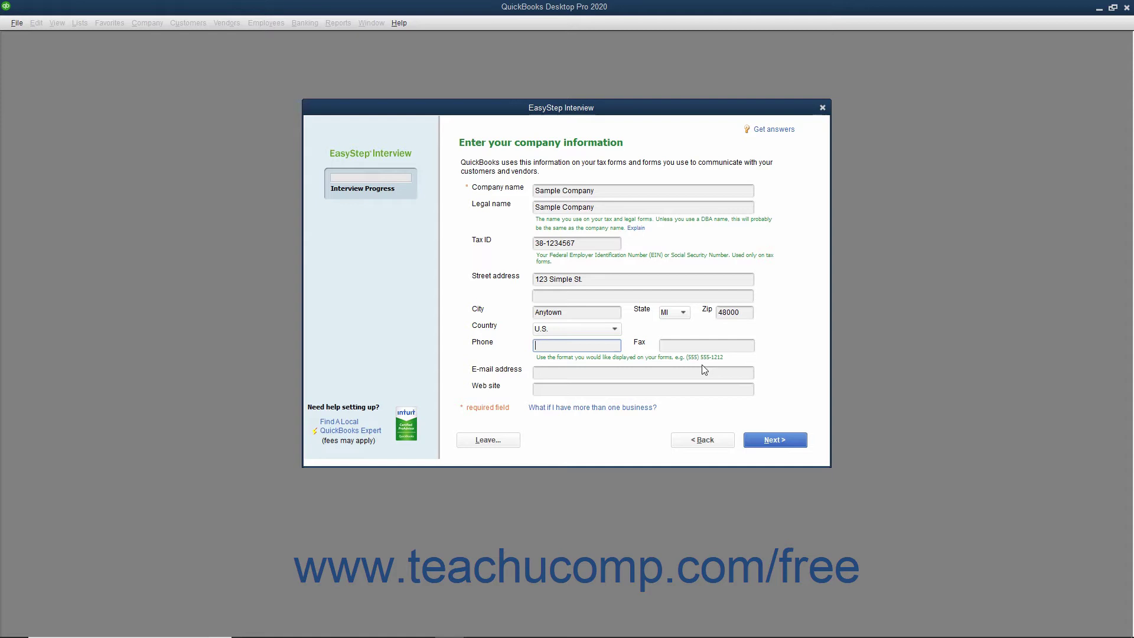
{"action": "type", "text": "(517) 000-1234"}
{"action": "key", "text": "Tab"}
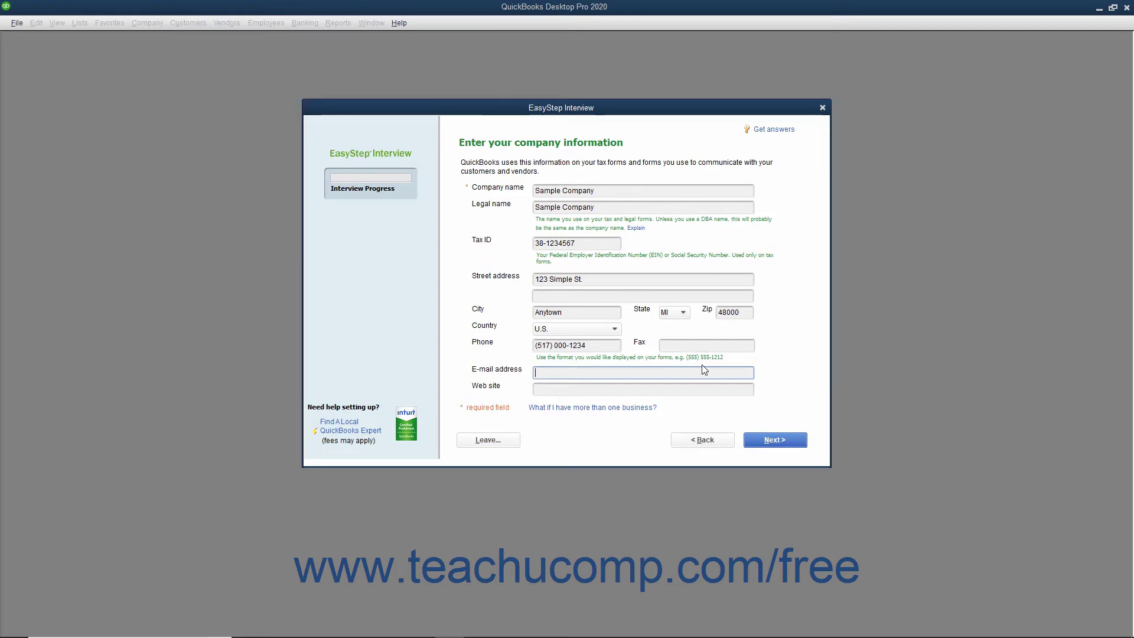
{"action": "key", "text": "Tab"}
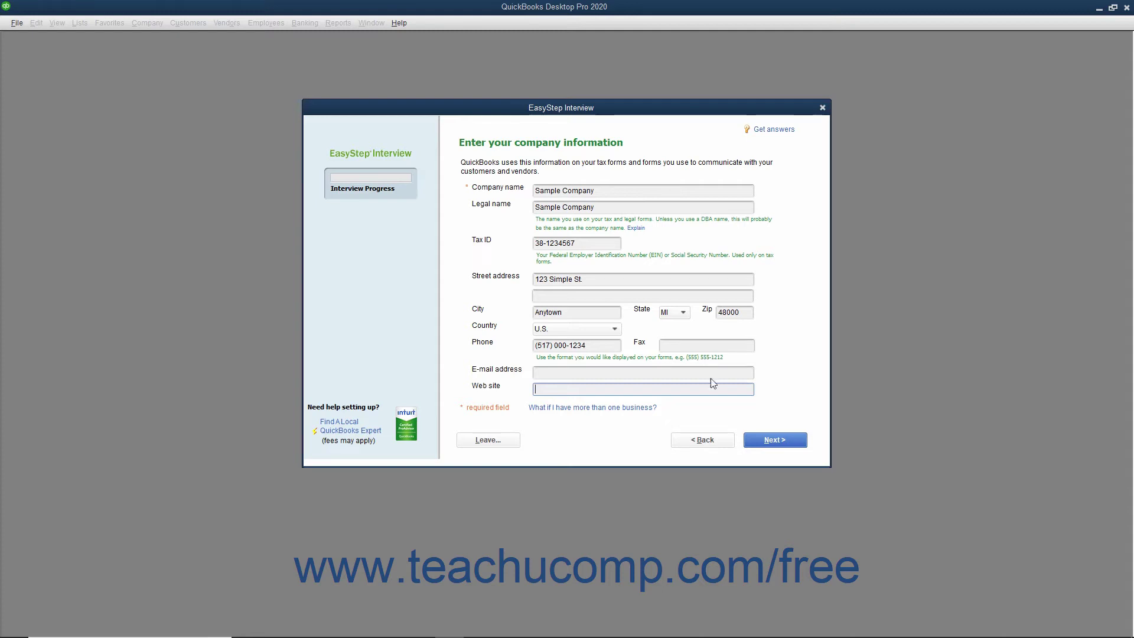
{"action": "left_click", "coordinate": [759, 441]}
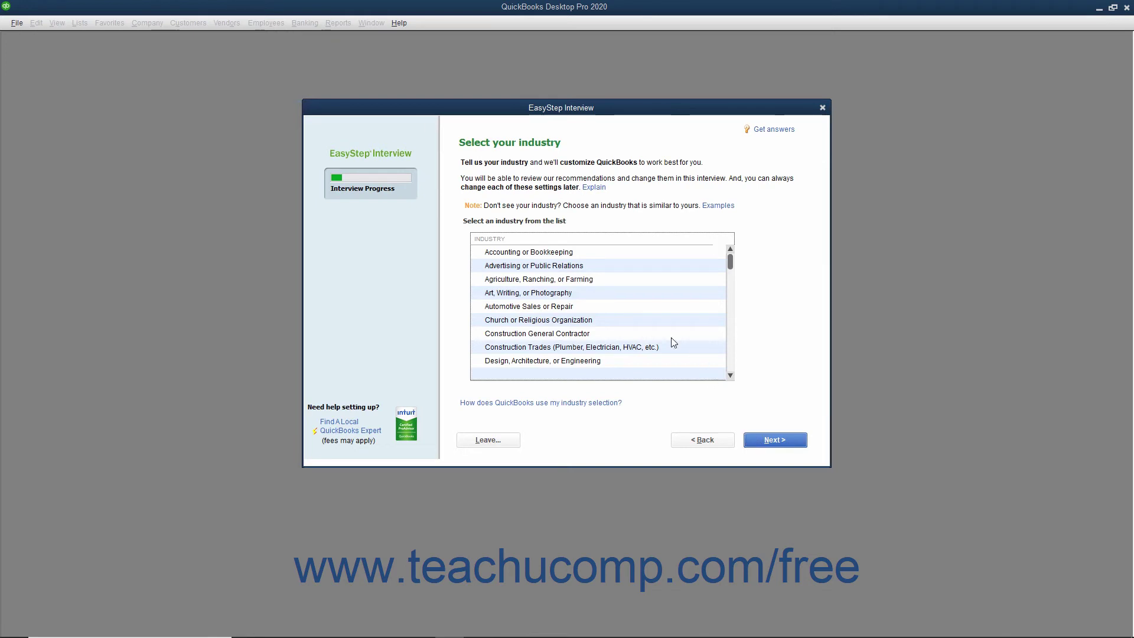
{"action": "scroll", "coordinate": [669, 336], "scroll_direction": "down", "scroll_amount": 4}
{"action": "scroll", "coordinate": [668, 335], "scroll_direction": "down", "scroll_amount": 1}
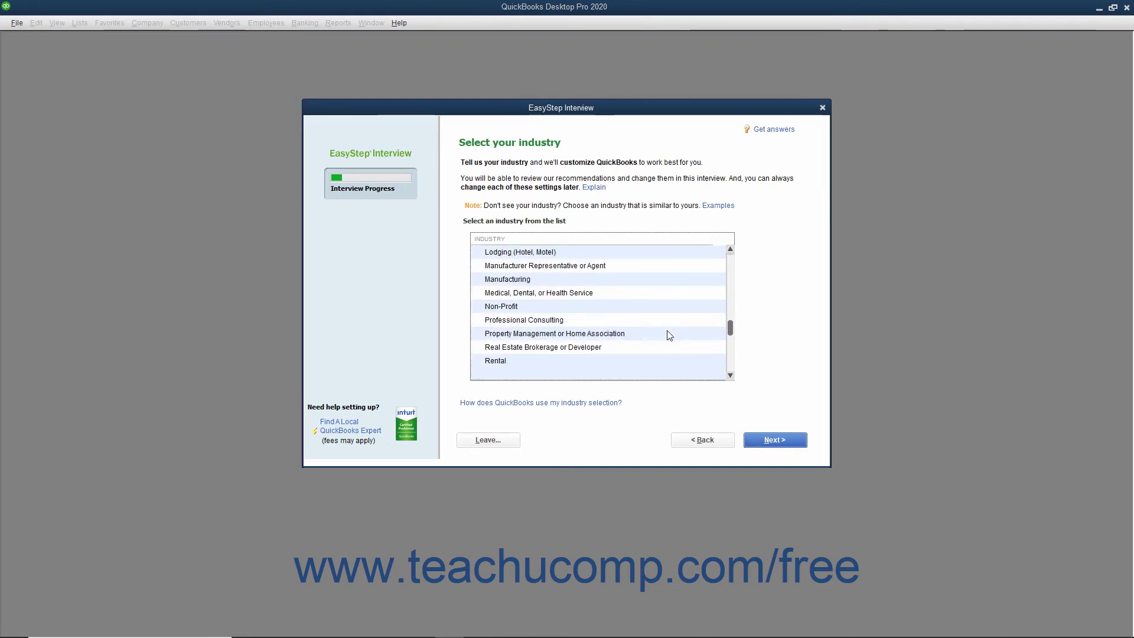
{"action": "scroll", "coordinate": [667, 336], "scroll_direction": "up", "scroll_amount": 3}
{"action": "scroll", "coordinate": [667, 334], "scroll_direction": "up", "scroll_amount": 2}
{"action": "scroll", "coordinate": [668, 336], "scroll_direction": "down", "scroll_amount": 5}
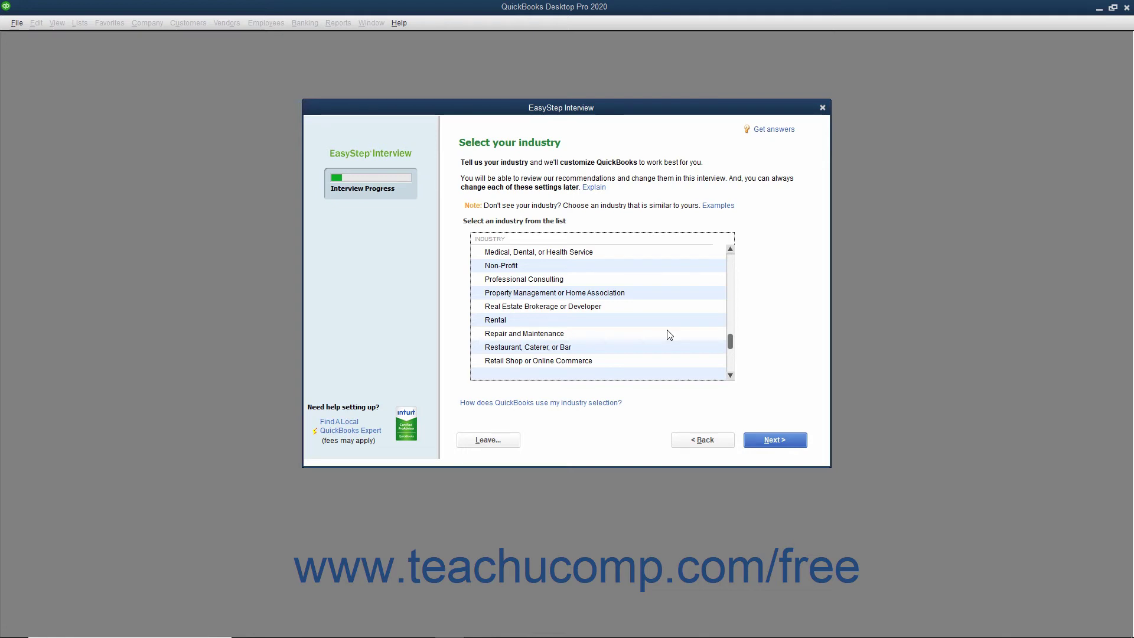
{"action": "scroll", "coordinate": [669, 333], "scroll_direction": "down", "scroll_amount": 5}
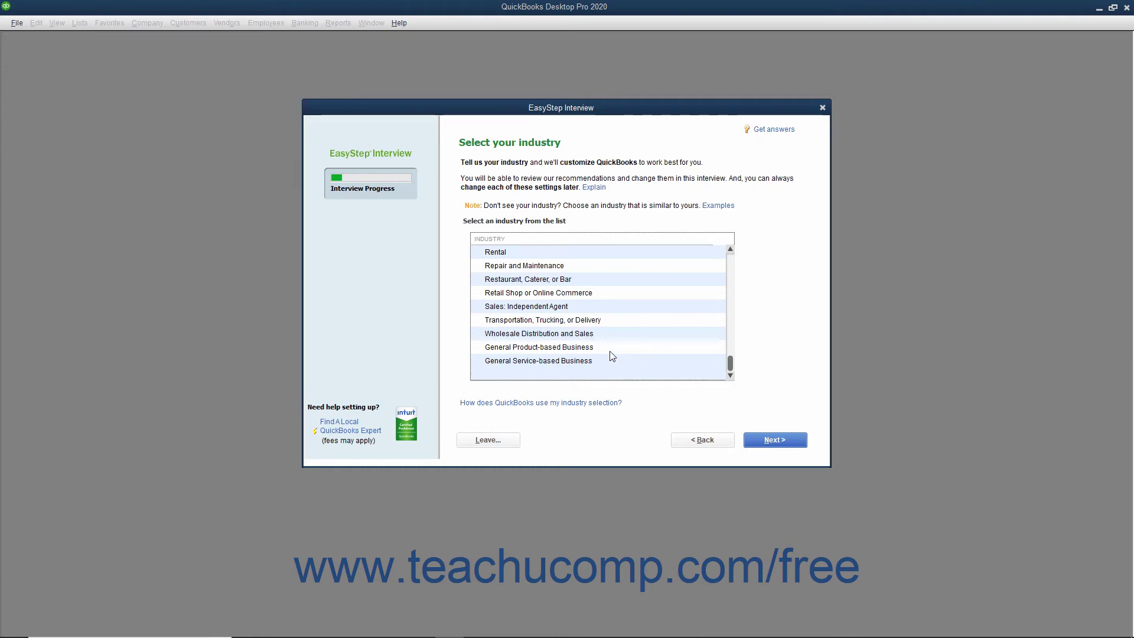
- Select General Product-based Business as the industry and proceed
{"action": "left_click", "coordinate": [609, 348]}
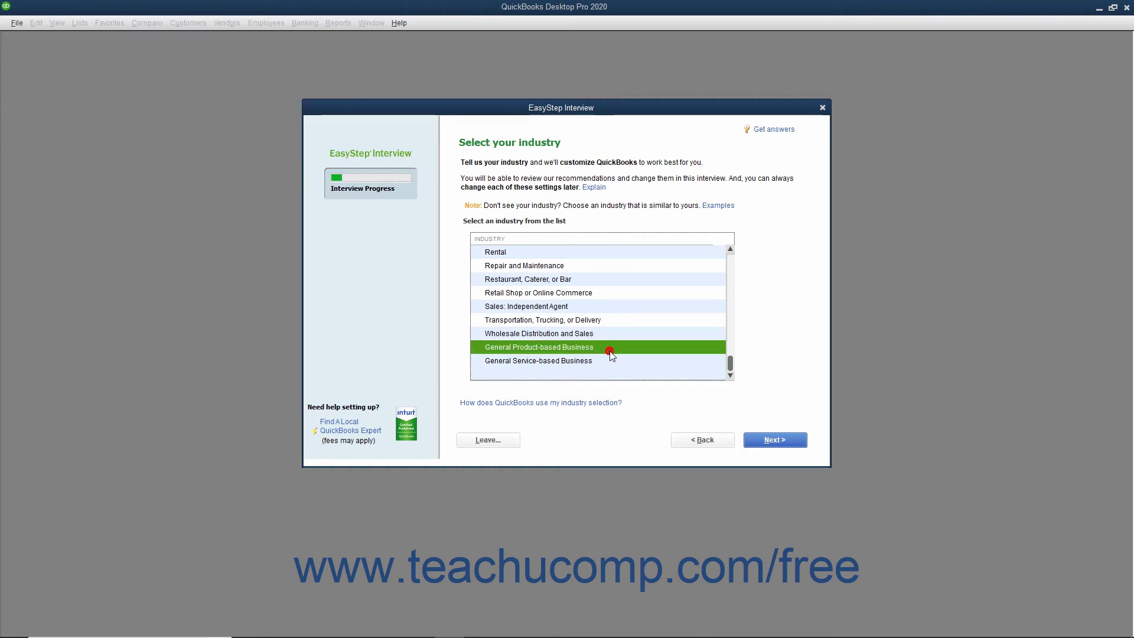
{"action": "left_click", "coordinate": [765, 440]}
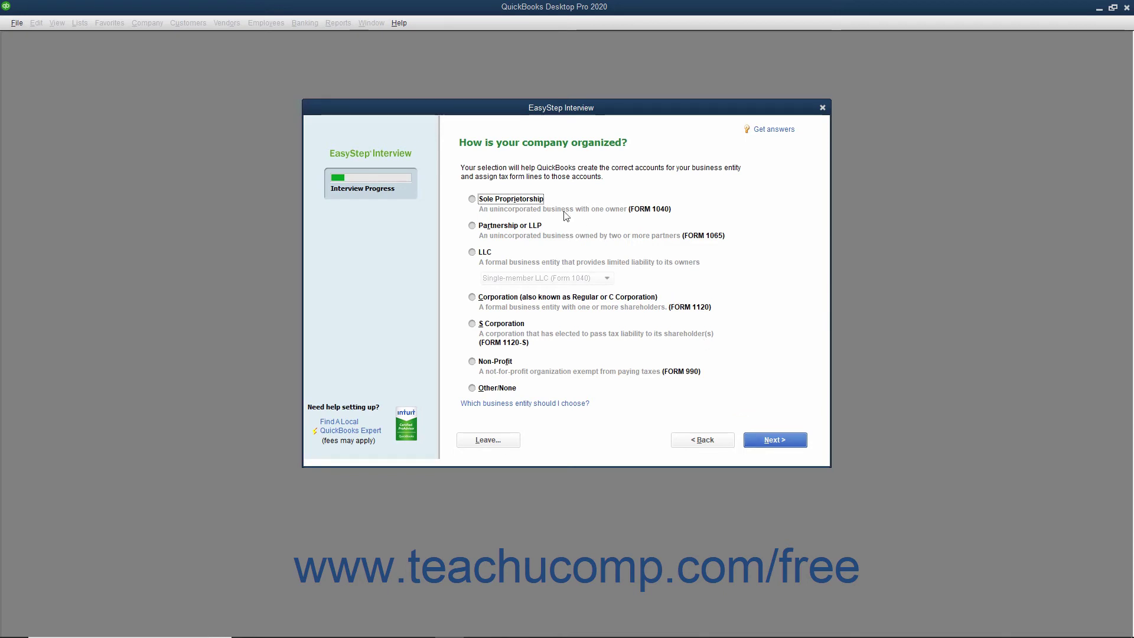
- Organize the company as a Sole Proprietorship and keep January as the fiscal year start
{"action": "left_click", "coordinate": [525, 203]}
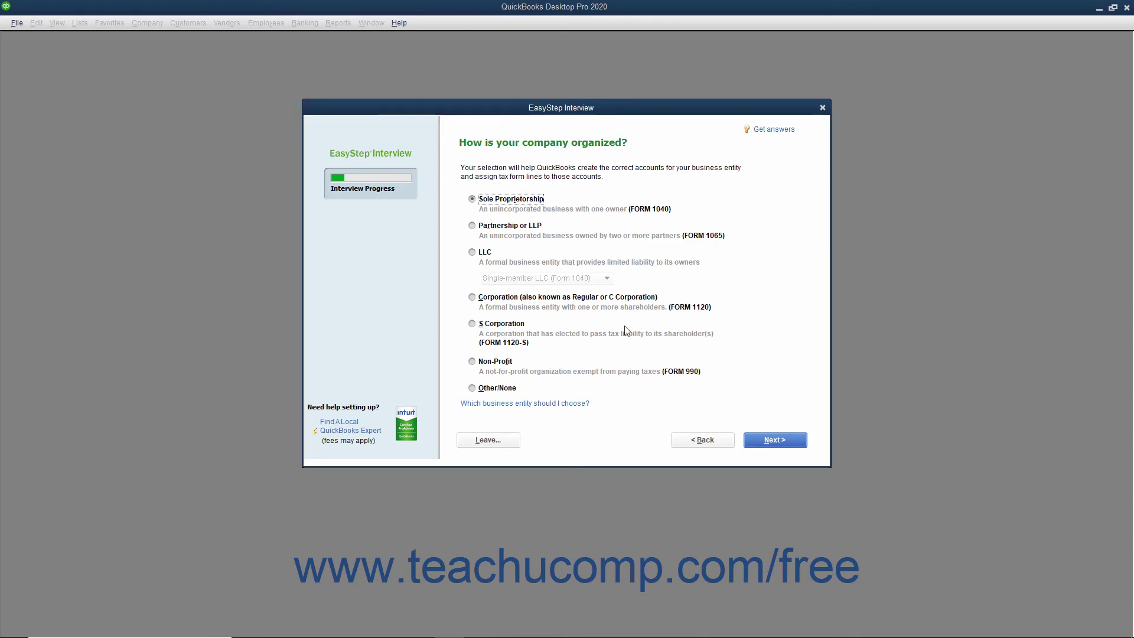
{"action": "left_click", "coordinate": [759, 443]}
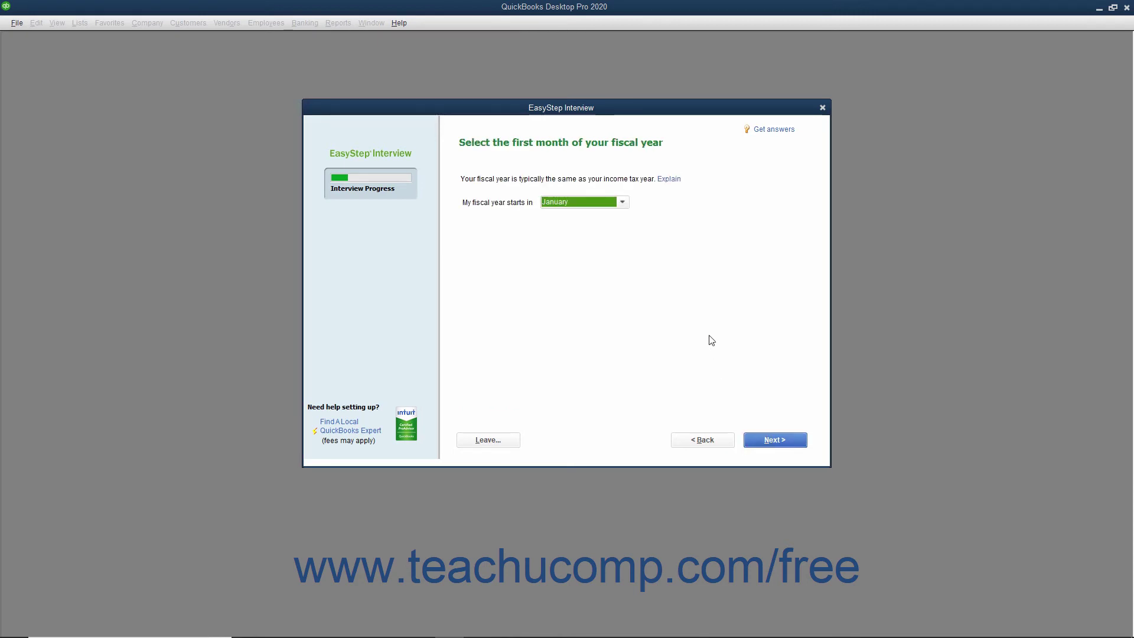
{"action": "left_click", "coordinate": [622, 203]}
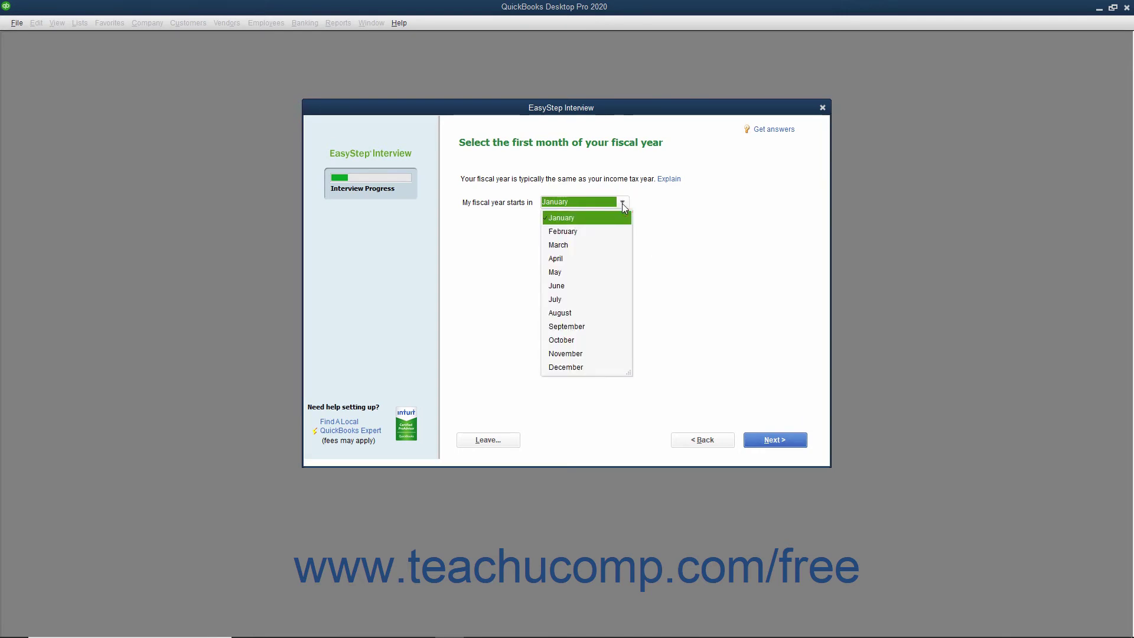
{"action": "left_click", "coordinate": [622, 202]}
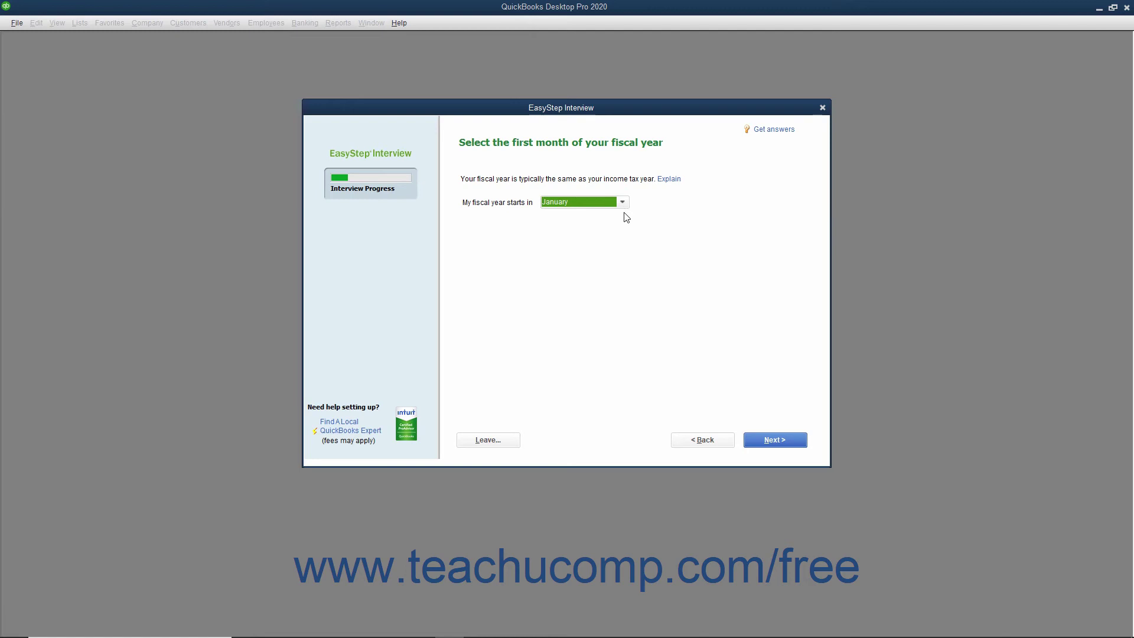
- Enter the administrator password and start retyping it in the confirmation field
{"action": "left_click", "coordinate": [768, 443]}
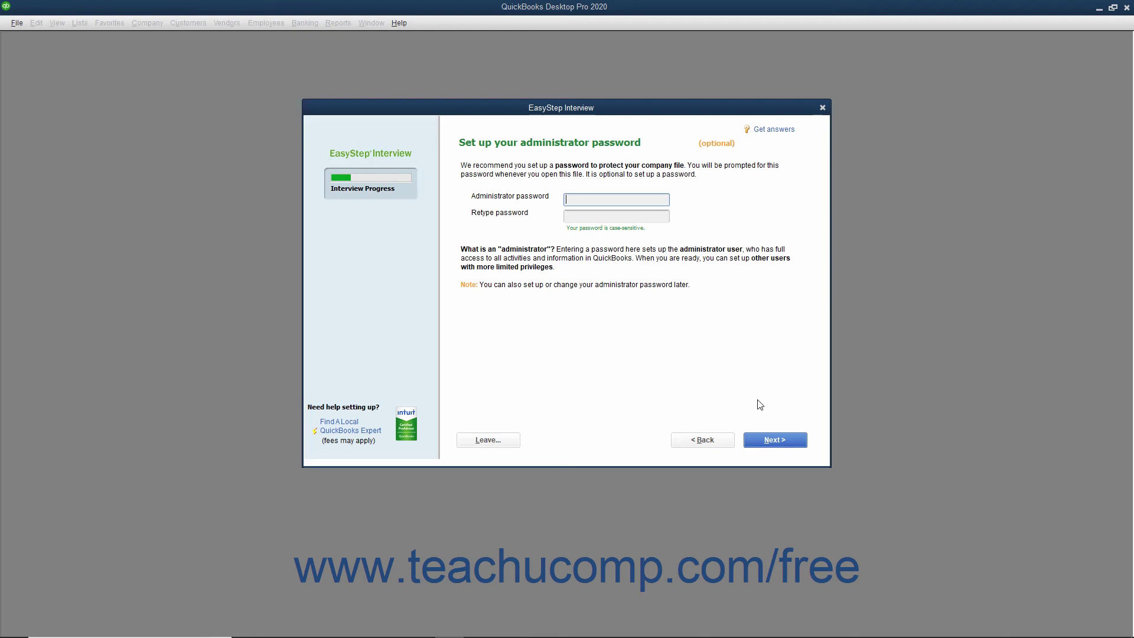
{"action": "key", "text": "Tab"}
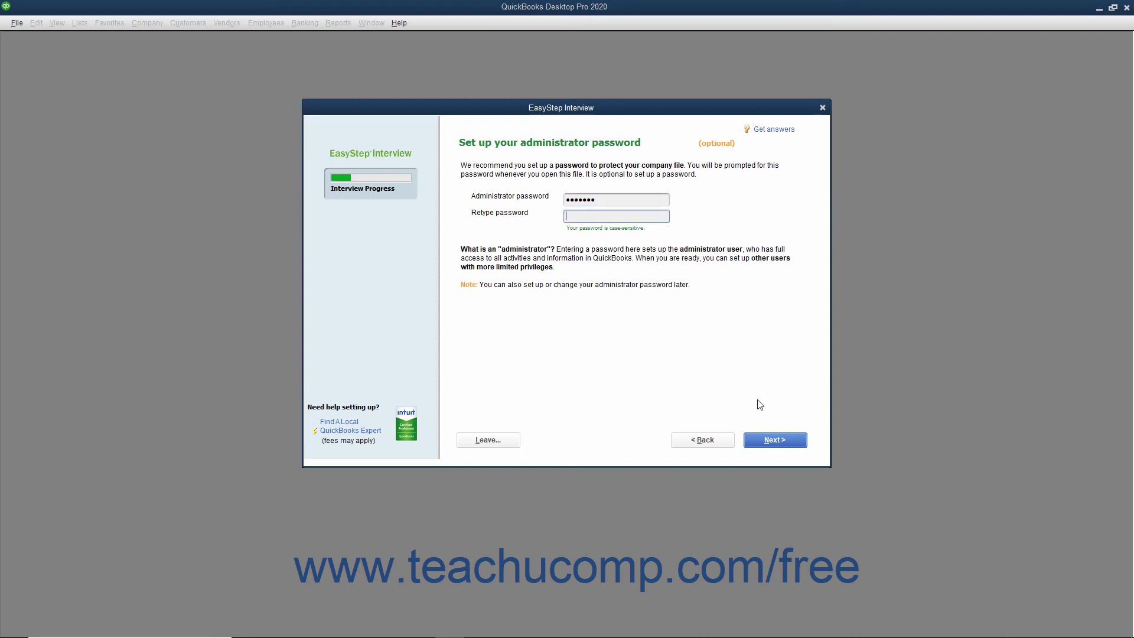
- Accept the administrator password and advance to the Create your company file page
{"action": "left_click", "coordinate": [791, 444]}
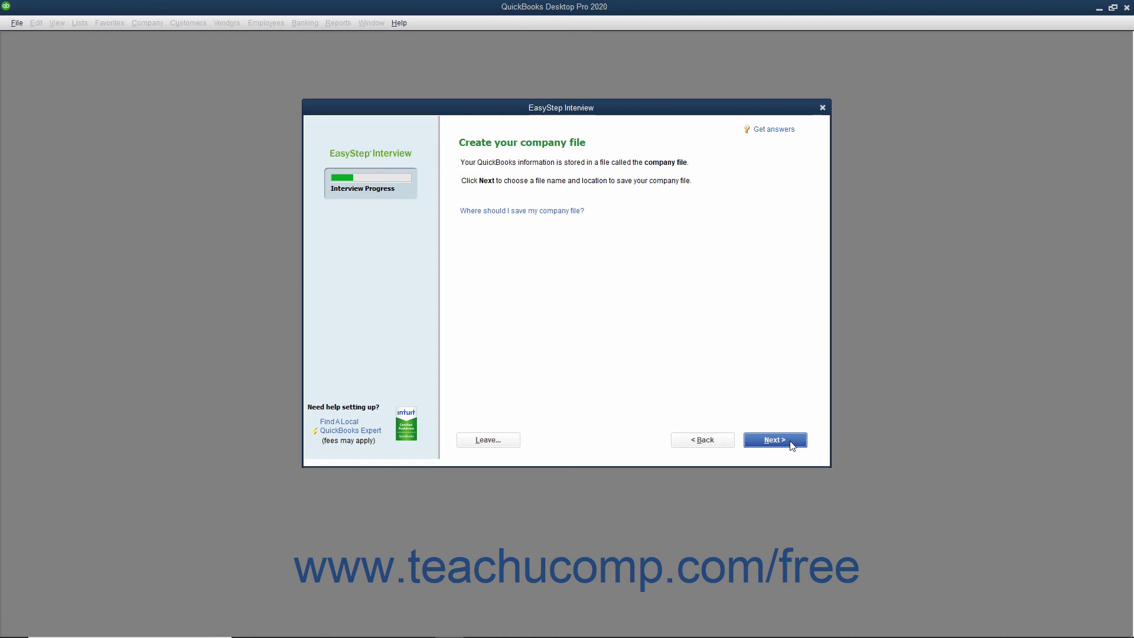
- Check the QuickBooks 2020 save folder and select the Sample Company.QBW file name
{"action": "left_click", "coordinate": [791, 445]}
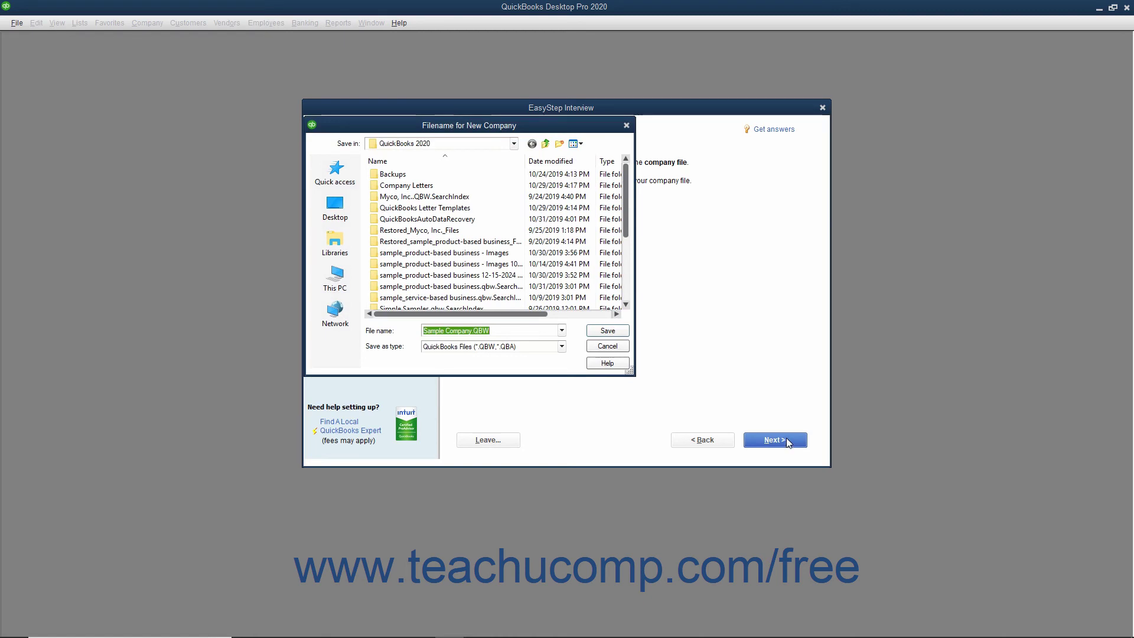
{"action": "left_click", "coordinate": [496, 144]}
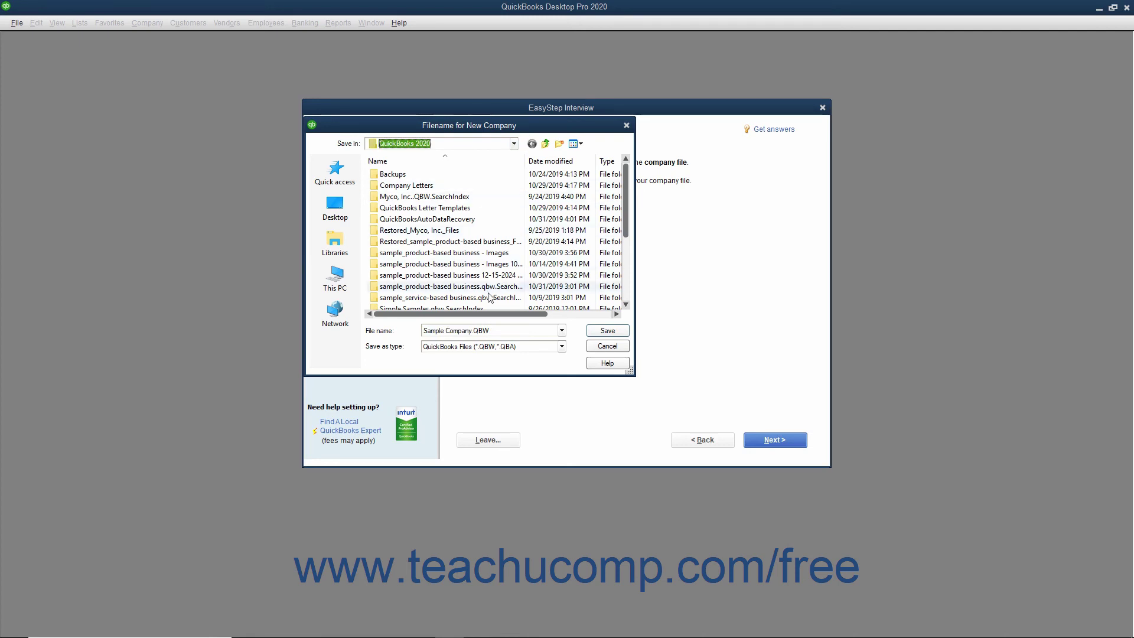
{"action": "double_click", "coordinate": [497, 329]}
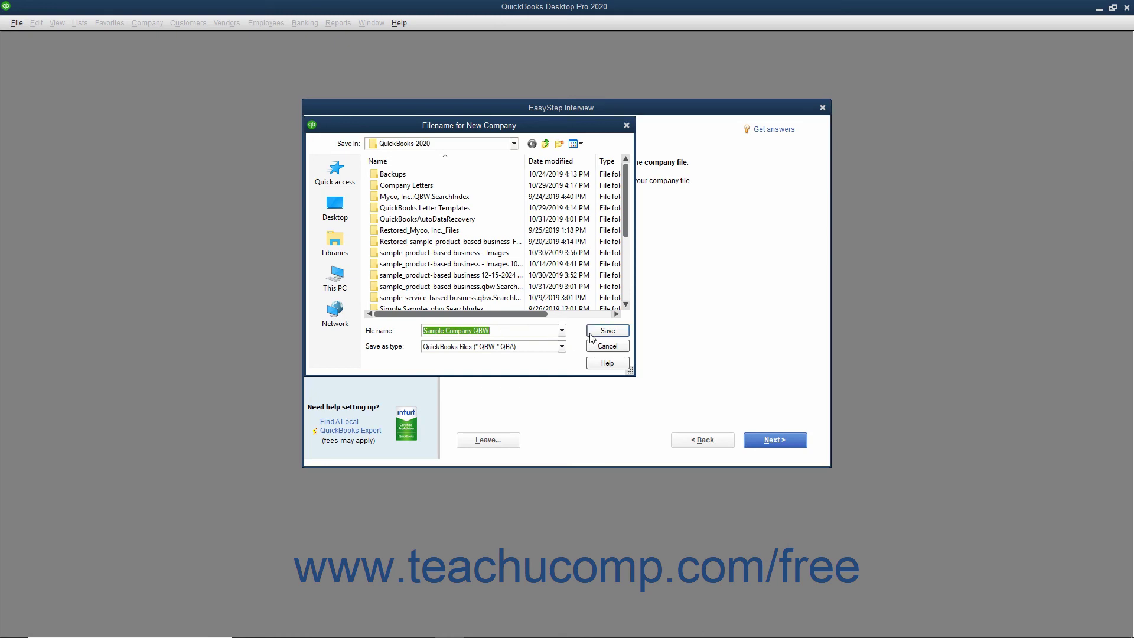
- Save the company file as Sample Company.QBW
{"action": "left_click", "coordinate": [607, 331]}
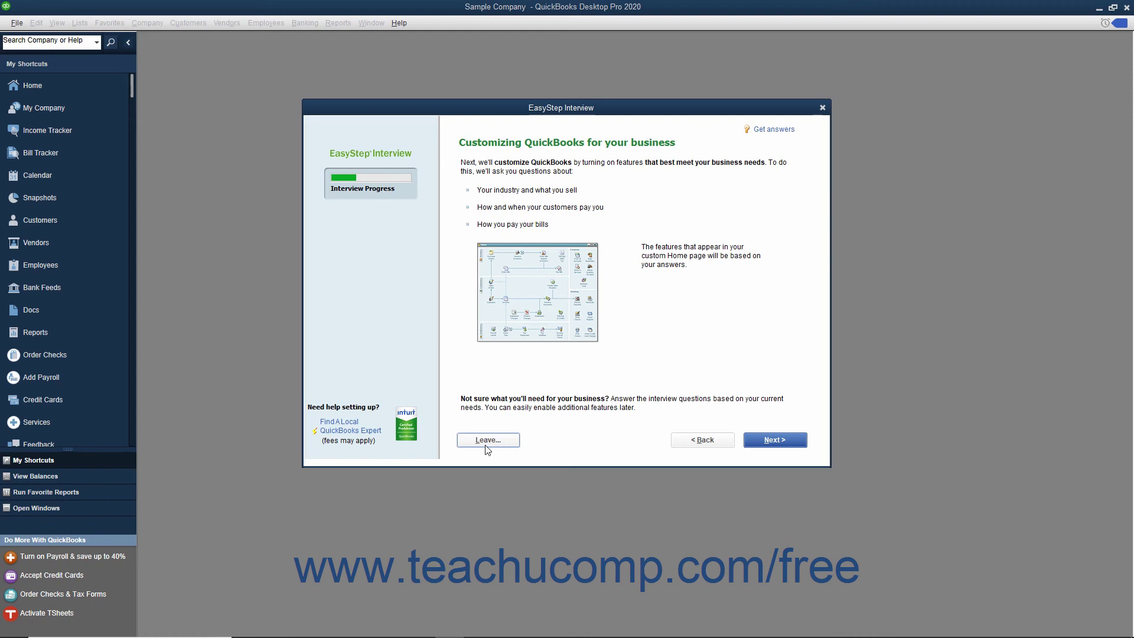
- Answer that the business sells both services and products, charges sales tax, and creates estimates
{"action": "left_click", "coordinate": [755, 442]}
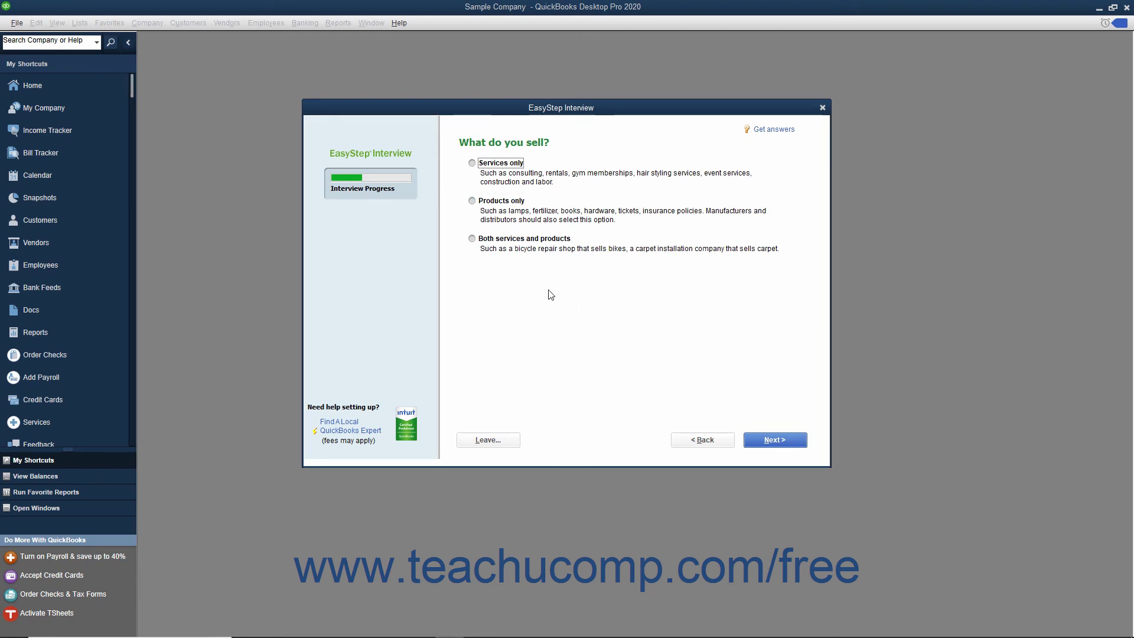
{"action": "left_click", "coordinate": [489, 240]}
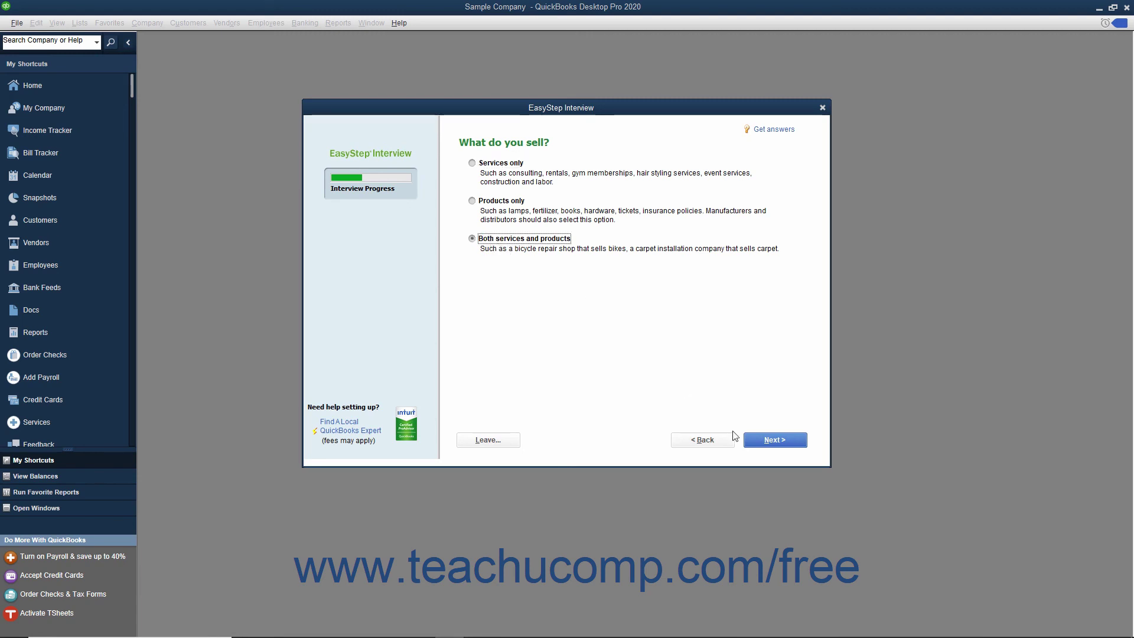
{"action": "left_click", "coordinate": [760, 440]}
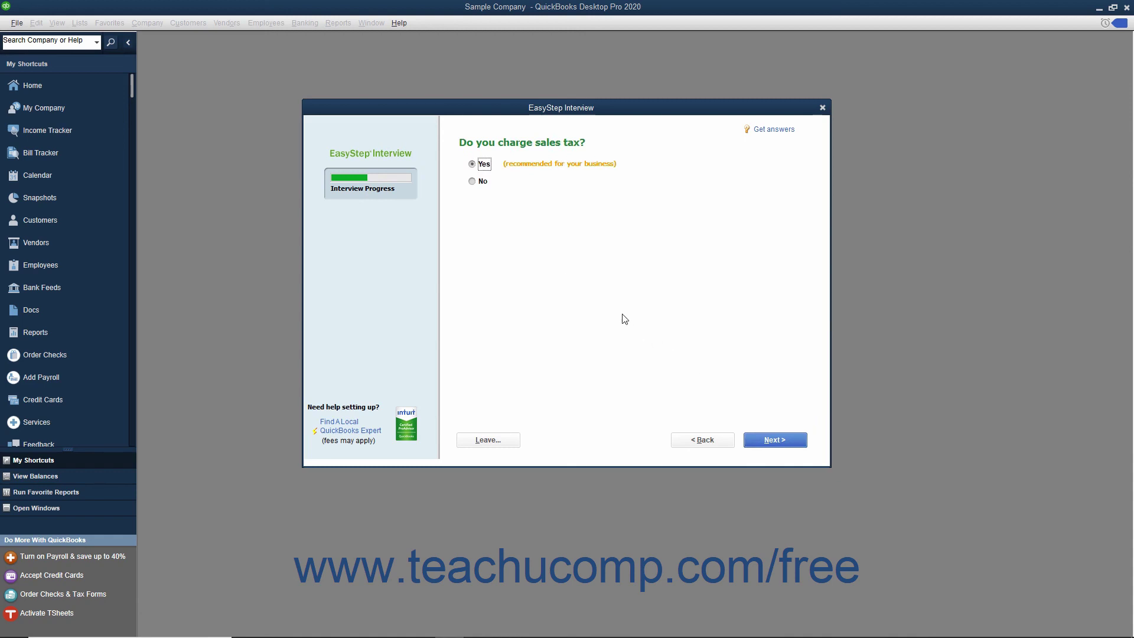
{"action": "left_click", "coordinate": [761, 440]}
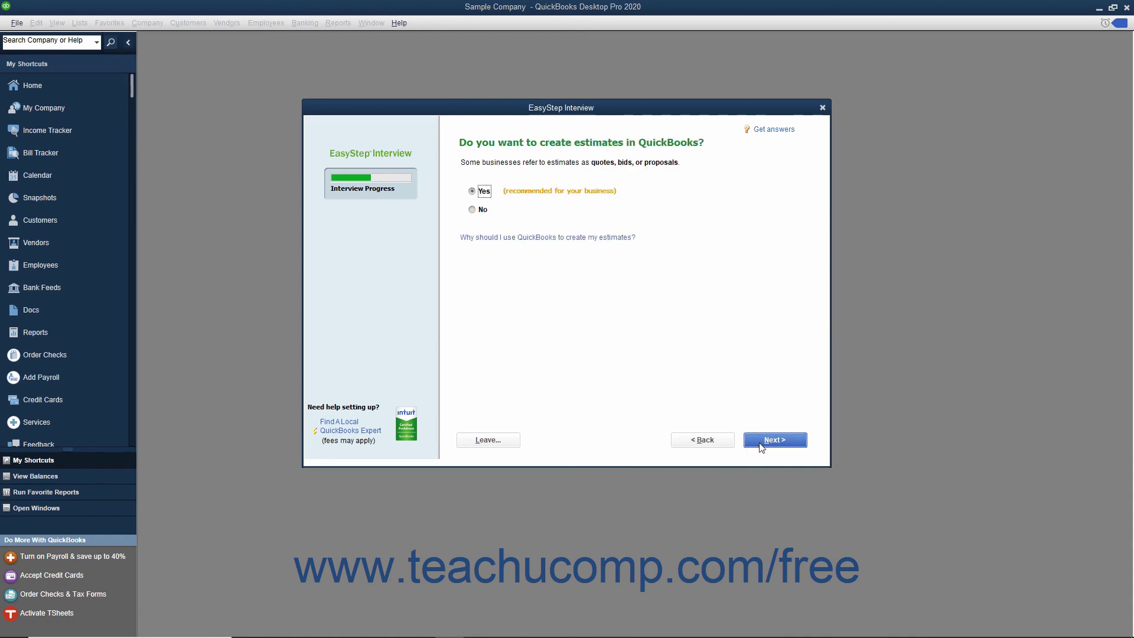
{"action": "left_click", "coordinate": [761, 447]}
{"action": "left_click", "coordinate": [760, 447]}
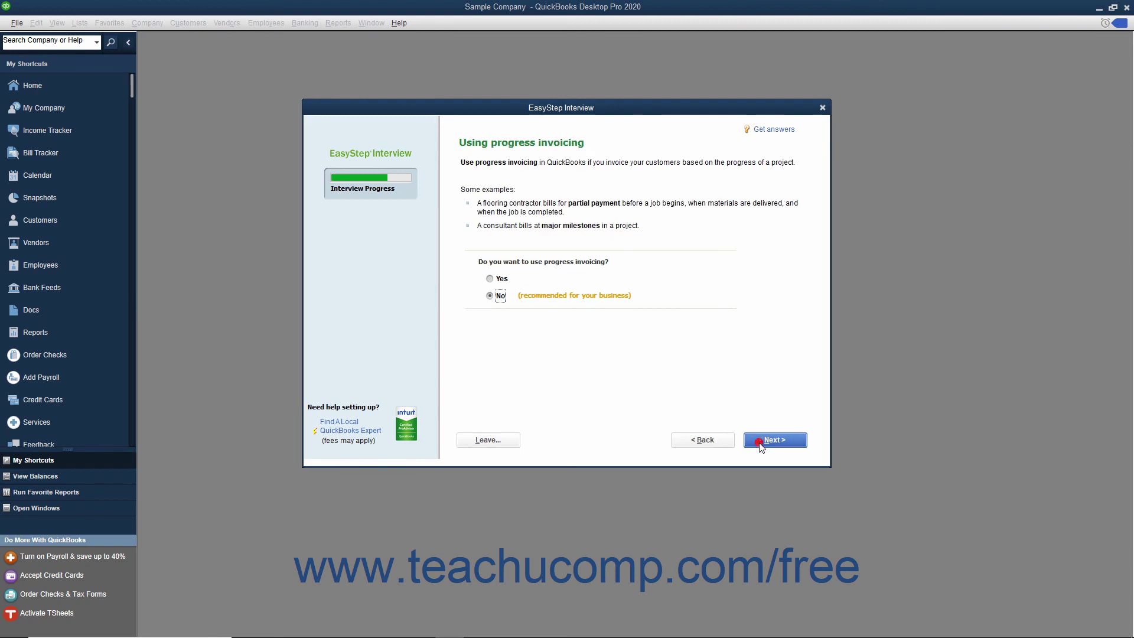
- Turn on progress invoicing and inventory tracking, and answer the time tracking question
{"action": "left_click", "coordinate": [501, 279]}
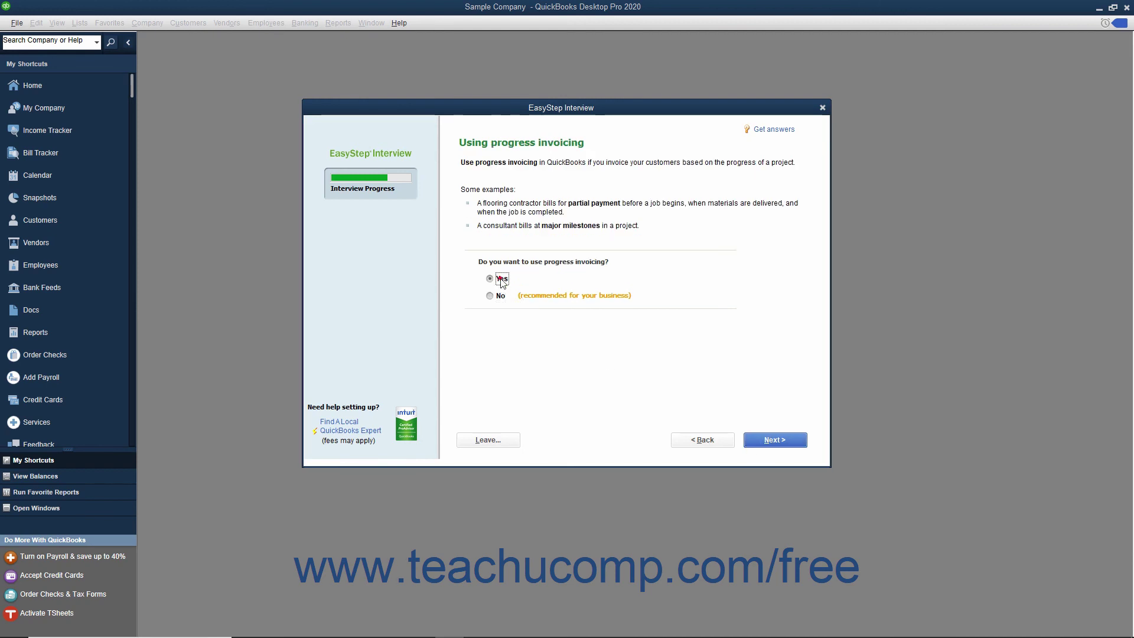
{"action": "left_click", "coordinate": [755, 442]}
{"action": "left_click", "coordinate": [756, 443]}
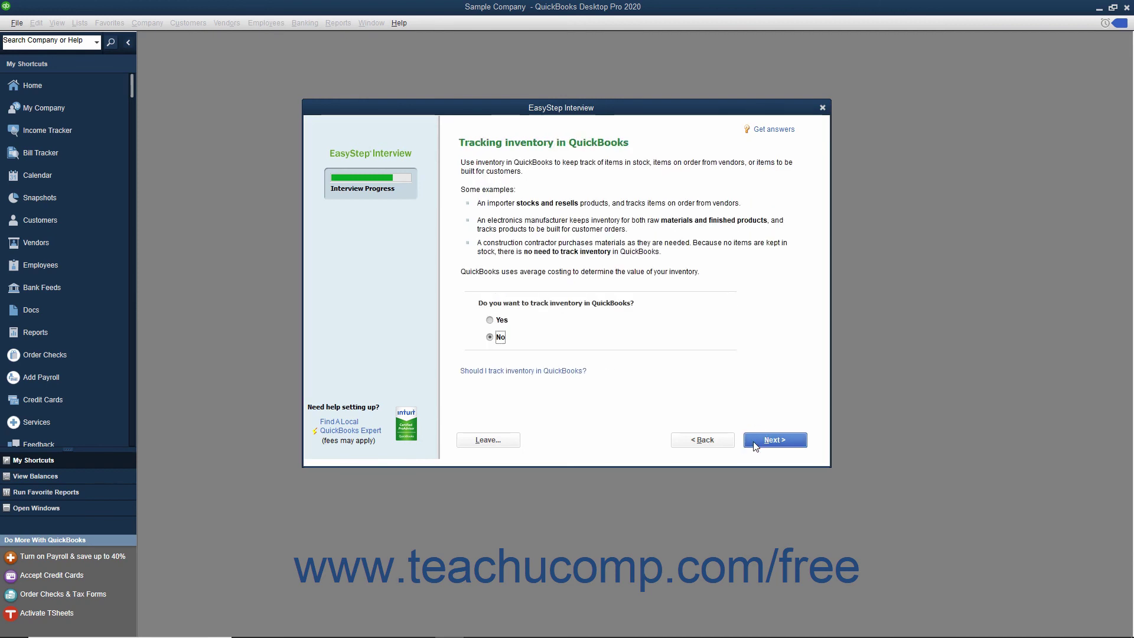
{"action": "left_click", "coordinate": [500, 320]}
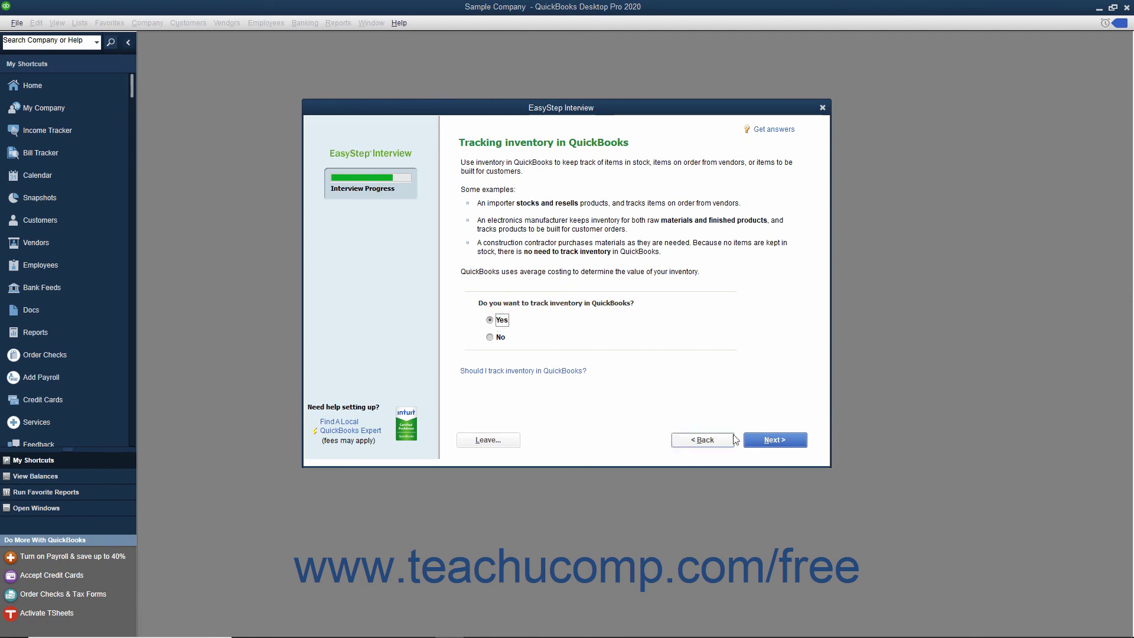
{"action": "left_click", "coordinate": [773, 440]}
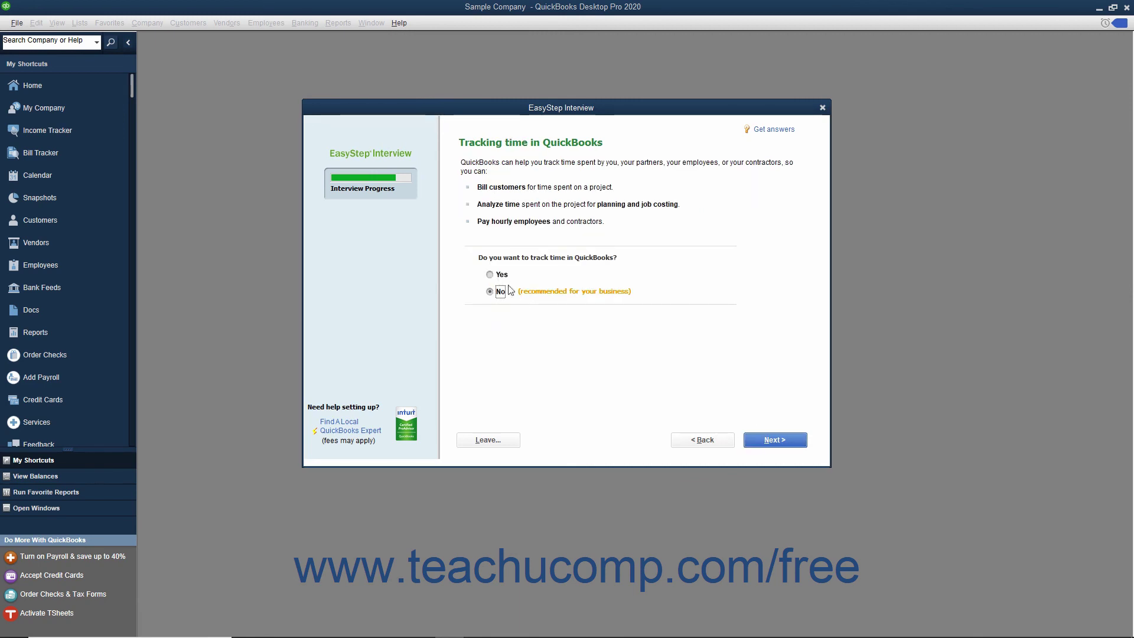
{"action": "left_click", "coordinate": [490, 274]}
{"action": "left_click", "coordinate": [773, 439]}
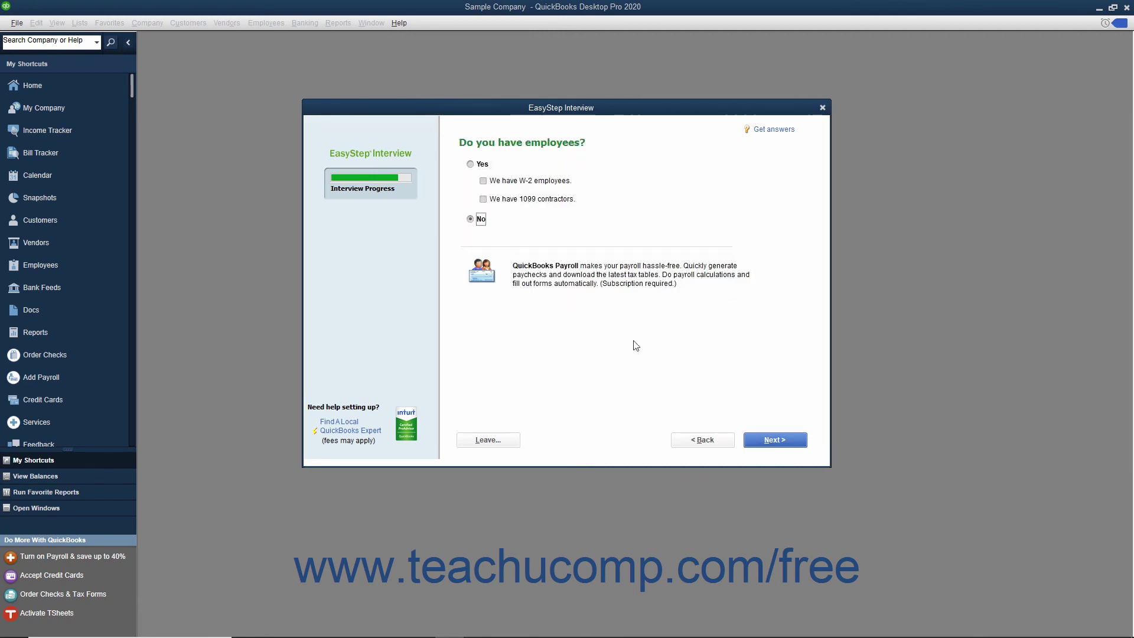
- Mark W-2 employees and 1099 contractors, and keep the fiscal-year start date
{"action": "left_click", "coordinate": [470, 163]}
{"action": "left_click", "coordinate": [483, 180]}
{"action": "left_click", "coordinate": [483, 198]}
{"action": "left_click", "coordinate": [756, 441]}
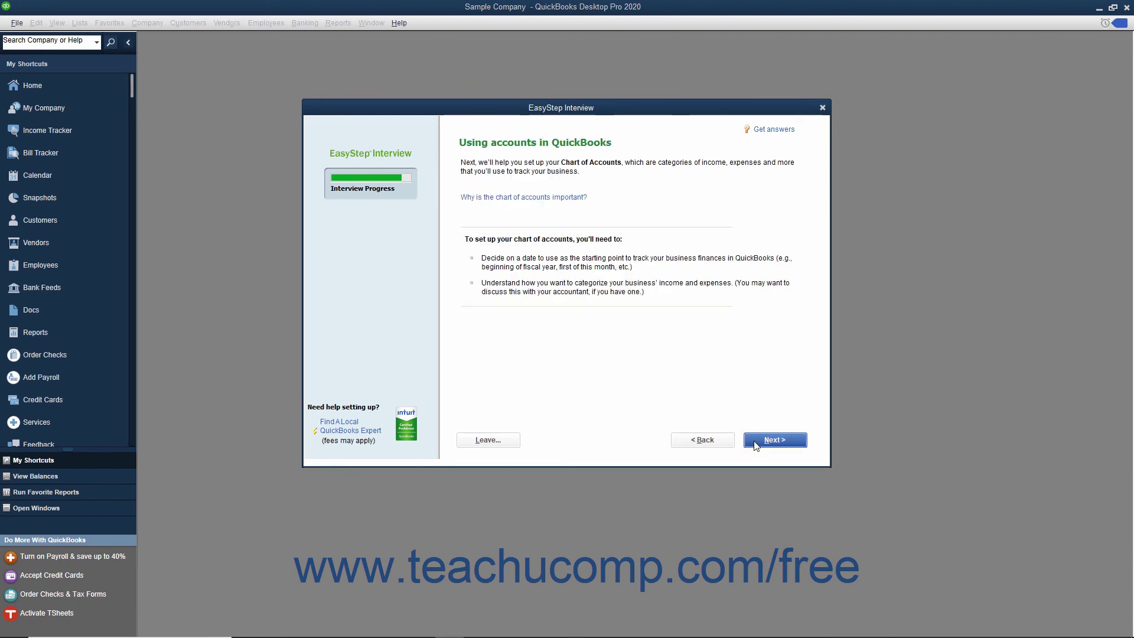
{"action": "left_click", "coordinate": [755, 441]}
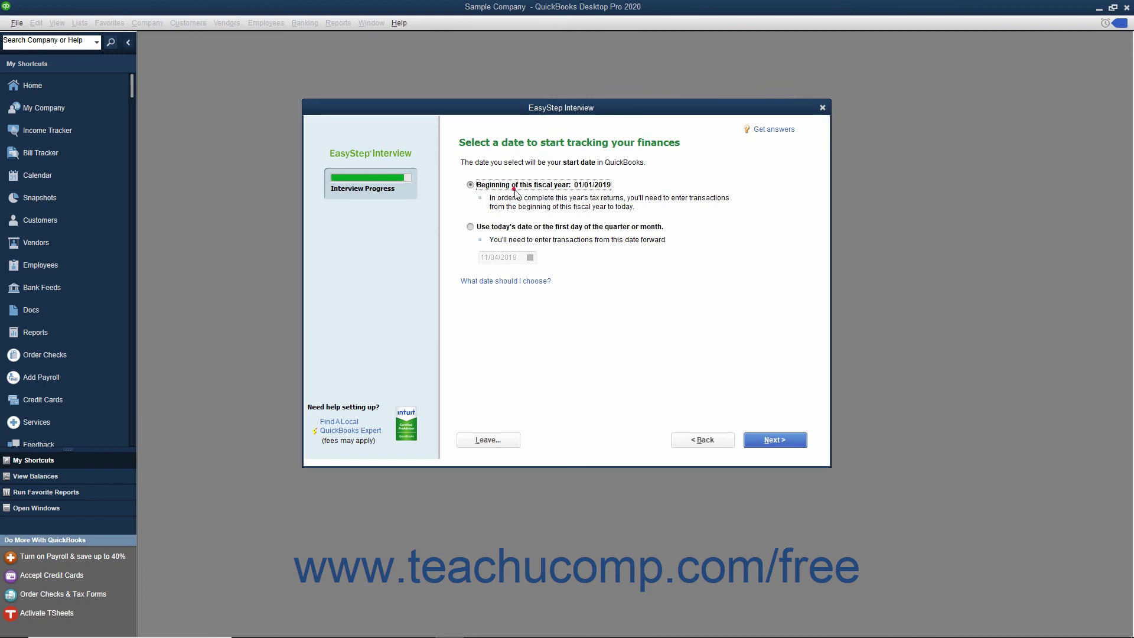
{"action": "left_click", "coordinate": [770, 439]}
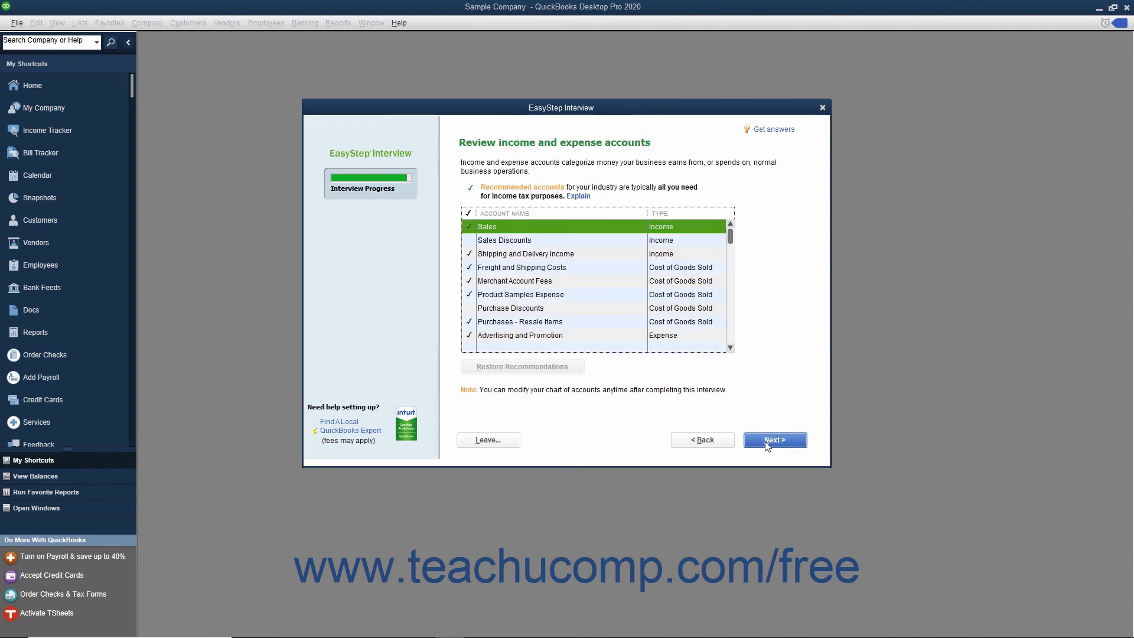
- Accept the recommended income and expense accounts and go to QuickBooks Desktop Setup
{"action": "left_click", "coordinate": [767, 442]}
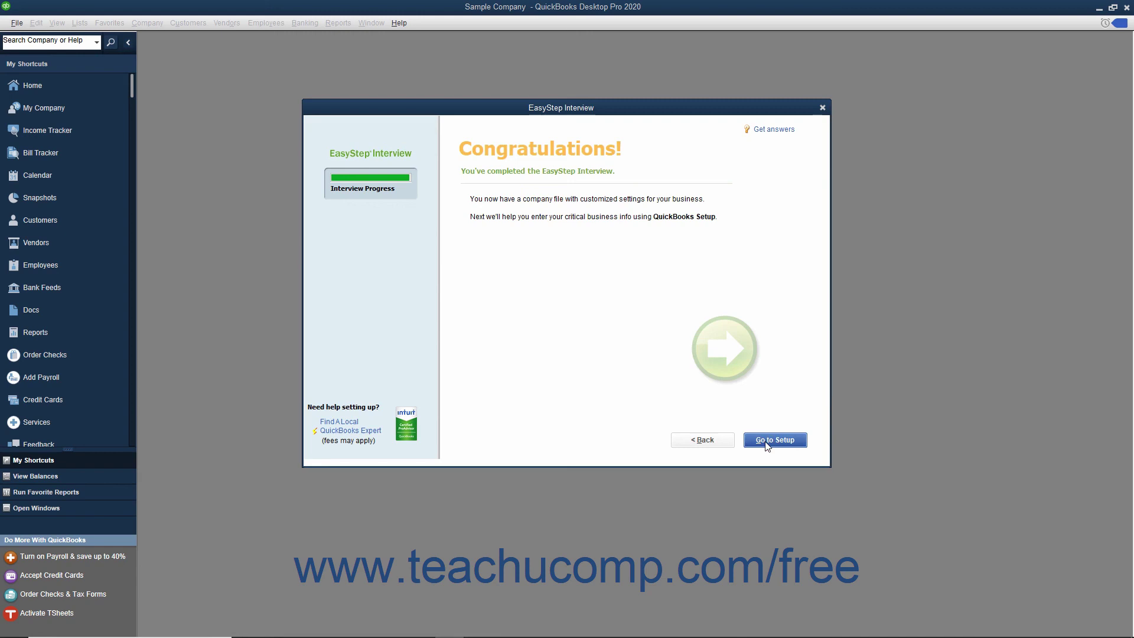
{"action": "left_click", "coordinate": [767, 442]}
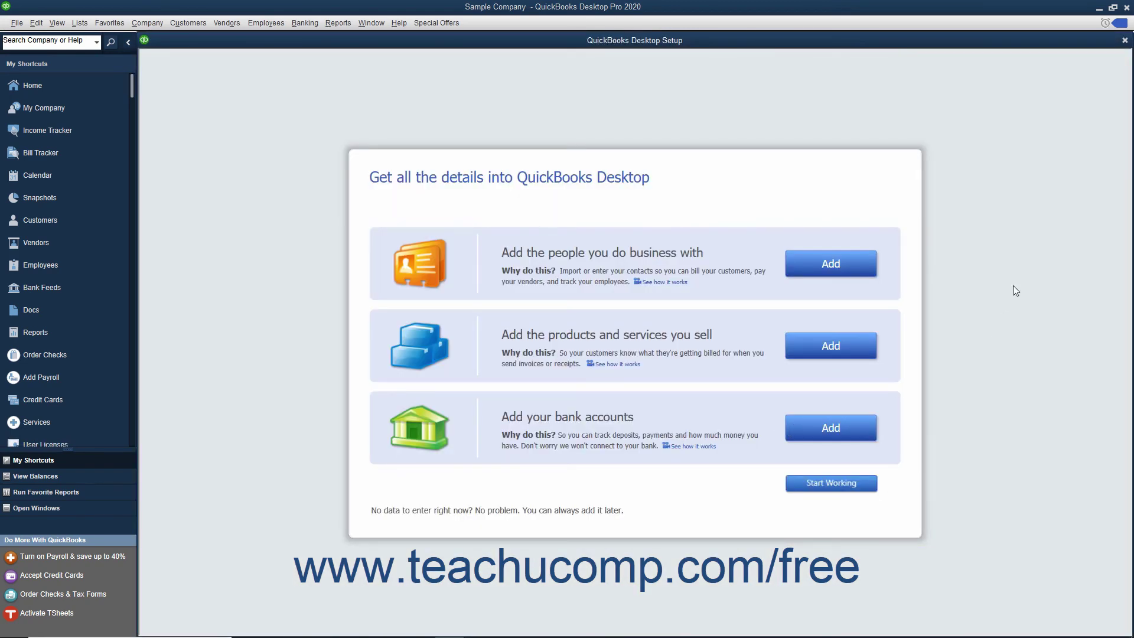
- Skip the Desktop Setup window and dismiss the New Feature Tour to reach Sample Company's Home page
{"action": "left_click", "coordinate": [1124, 40]}
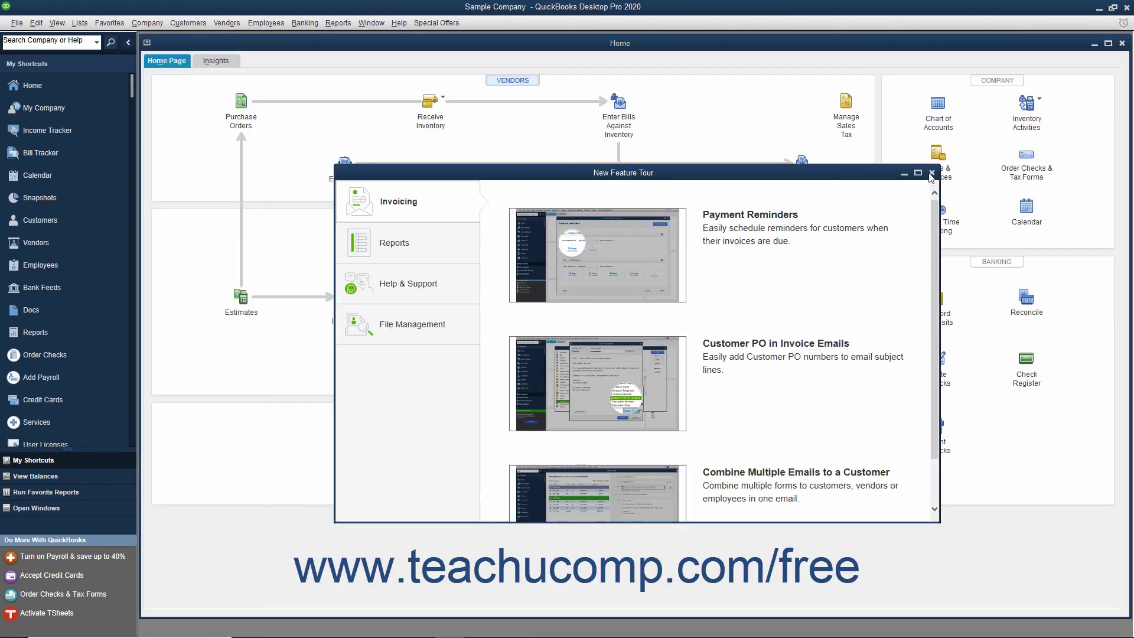
{"action": "key", "text": "Escape"}
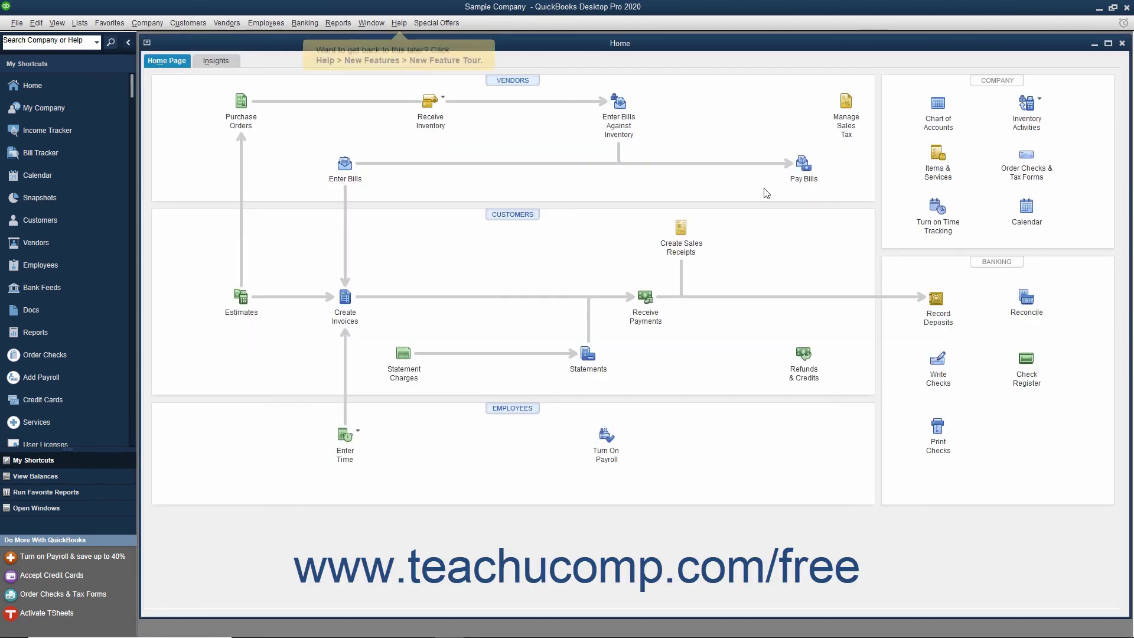